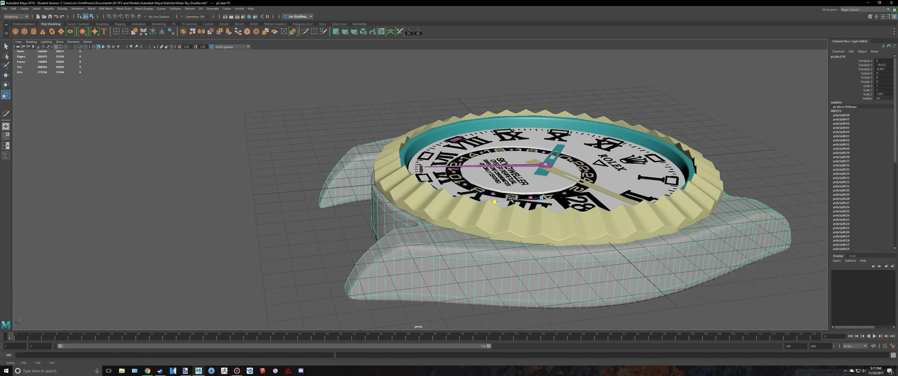
# Examine the watch model from several angles and compare the case shape with the Sky-Dweller reference photo in the browser
pyautogui.keyDown('alt'); pyautogui.moveTo(510, 201); pyautogui.dragTo(507, 212); pyautogui.keyUp('alt')
pyautogui.click(297, 258)
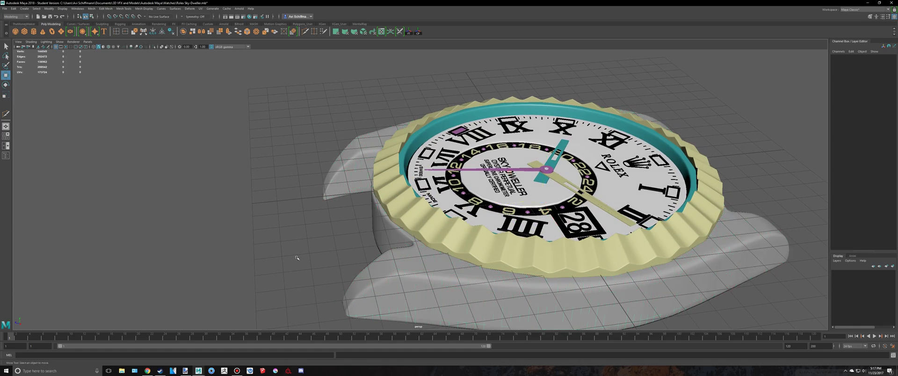
pyautogui.keyDown('alt'); pyautogui.moveTo(296, 261); pyautogui.dragTo(336, 272); pyautogui.keyUp('alt')
pyautogui.keyDown('alt'); pyautogui.moveTo(444, 230); pyautogui.dragTo(449, 233); pyautogui.keyUp('alt')
pyautogui.hotkey('alt', 'Tab')
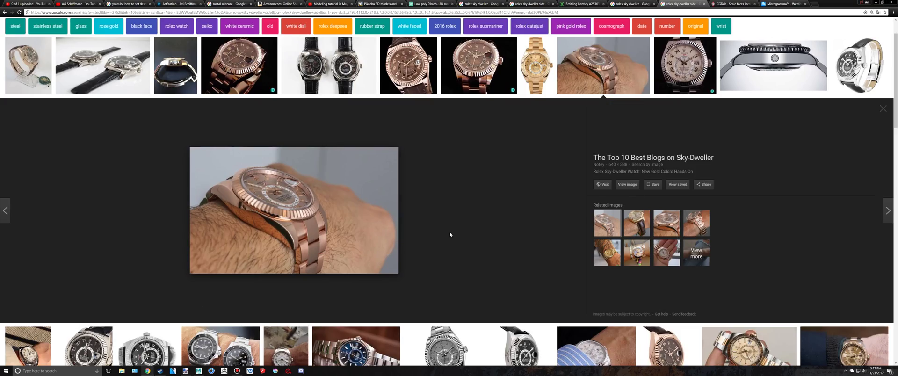
pyautogui.hotkey('alt', 'Tab')
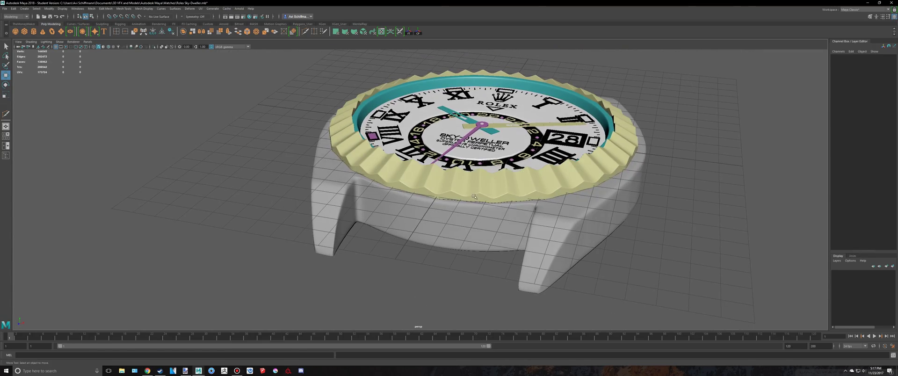
# Select the watch case body and view it against the reference photo in the side view
pyautogui.click(474, 196)
pyautogui.keyDown('alt'); pyautogui.moveTo(474, 196); pyautogui.dragTo(470, 220); pyautogui.keyUp('alt')
pyautogui.scroll(-5, 435, 287)
pyautogui.keyDown('alt'); pyautogui.moveTo(608, 273); pyautogui.dragTo(580, 248); pyautogui.keyUp('alt')
pyautogui.click(482, 207)
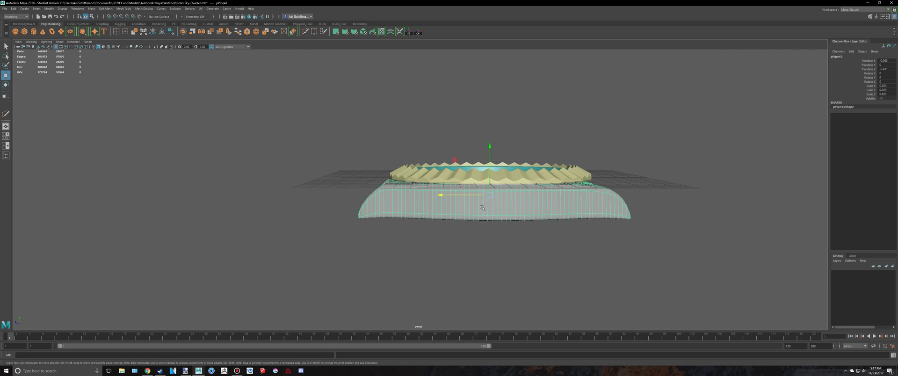
pyautogui.keyDown('alt'); pyautogui.moveTo(482, 207); pyautogui.dragTo(521, 243); pyautogui.keyUp('alt')
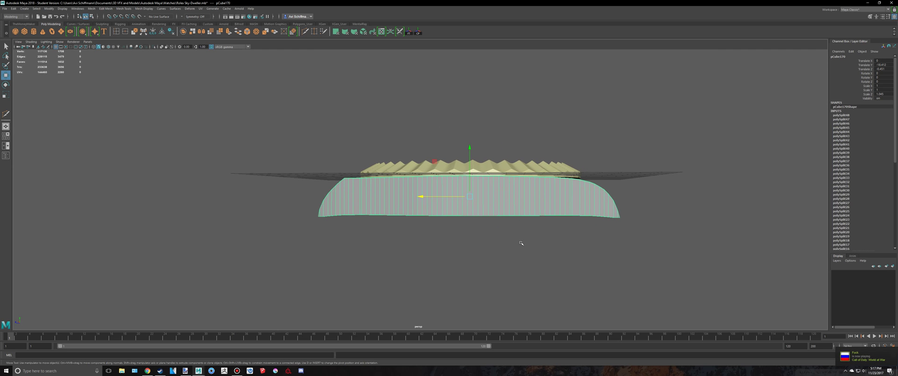
pyautogui.scroll(2, 521, 243)
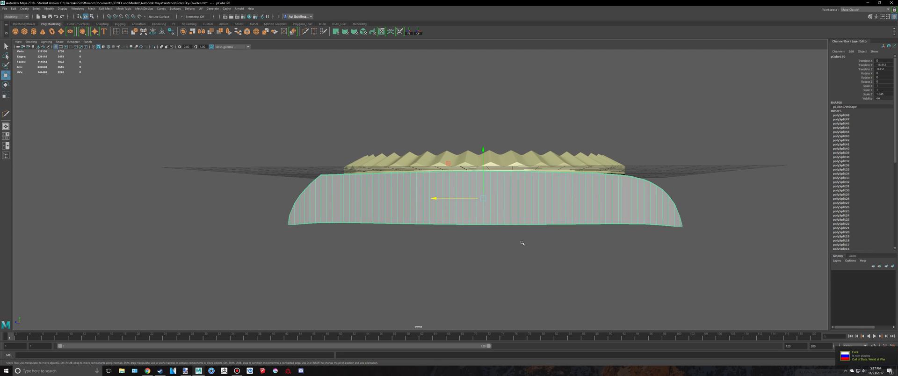
pyautogui.scroll(-1, 547, 277)
pyautogui.press('space')
pyautogui.press('space')
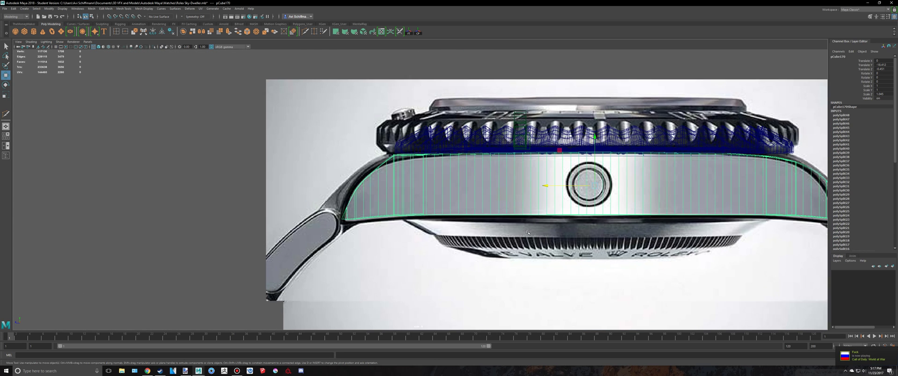
pyautogui.scroll(-3, 387, 178)
# Show the grid in the side view and delete the case faces on the right-hand half, up to the centre line
pyautogui.moveTo(388, 177); pyautogui.dragTo(647, 262, button='right')
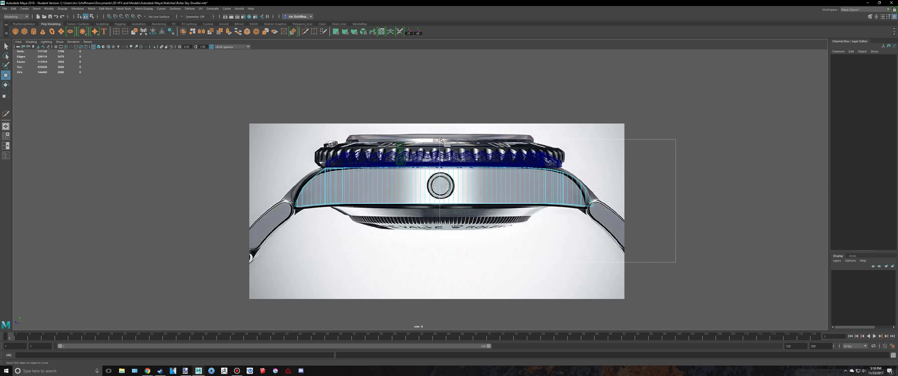
pyautogui.moveTo(438, 136); pyautogui.dragTo(624, 234)
pyautogui.click(56, 48)
pyautogui.scroll(2, 310, 159)
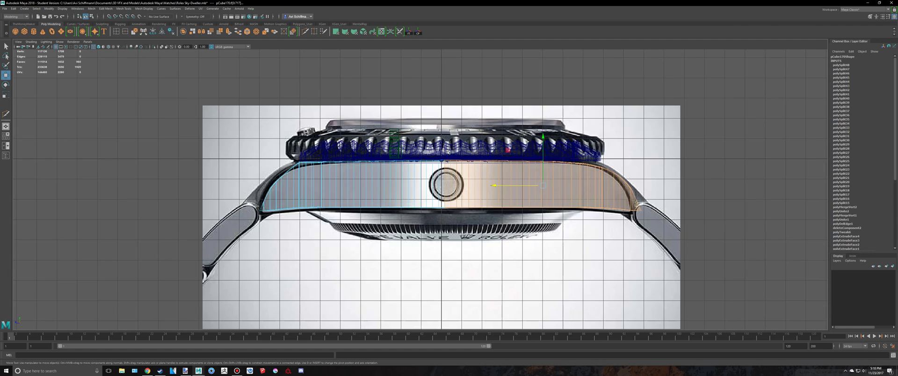
pyautogui.scroll(3, 420, 188)
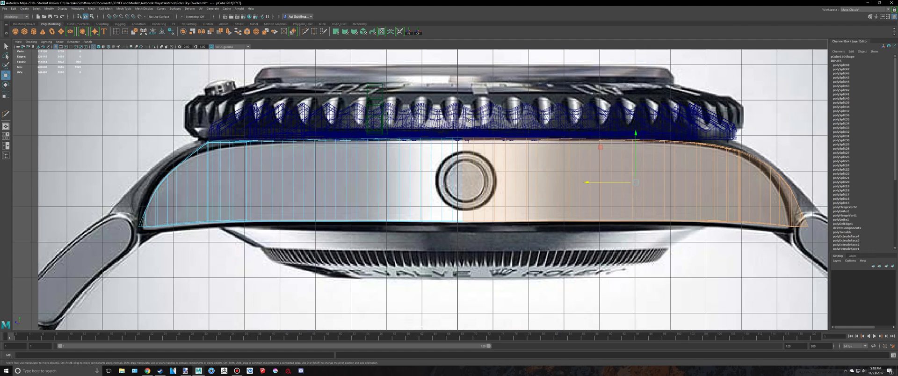
pyautogui.scroll(-2, 469, 120)
pyautogui.click(617, 216)
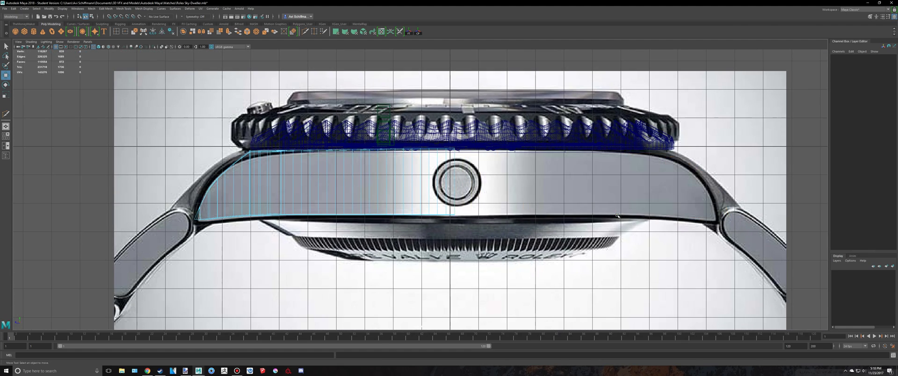
pyautogui.scroll(4, 471, 115)
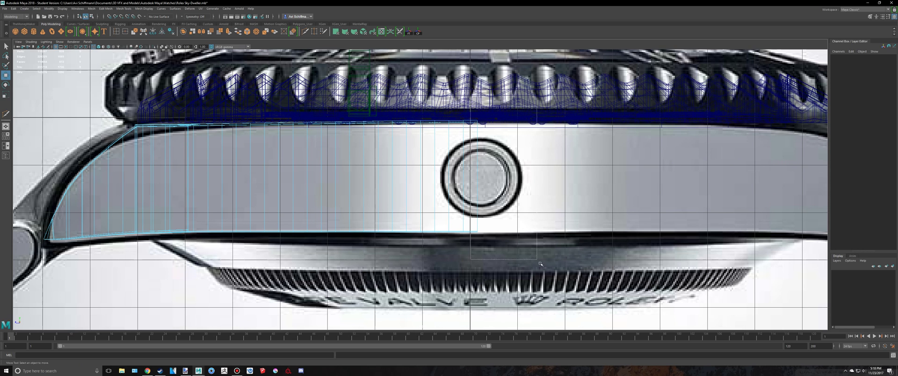
# Undo the stray face selection and return the remaining half of the case to object mode
pyautogui.moveTo(555, 282); pyautogui.dragTo(555, 169)
pyautogui.hotkey('ctrl', 'z')
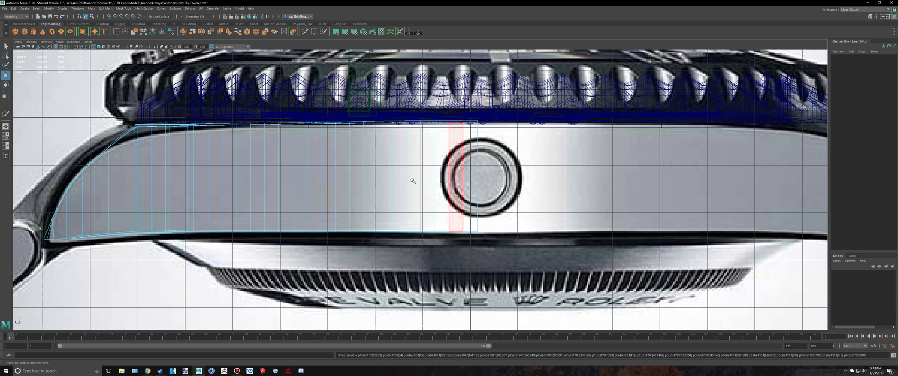
pyautogui.press('q')
pyautogui.rightClick(425, 167)
pyautogui.moveTo(444, 129); pyautogui.dragTo(465, 124, button='right')
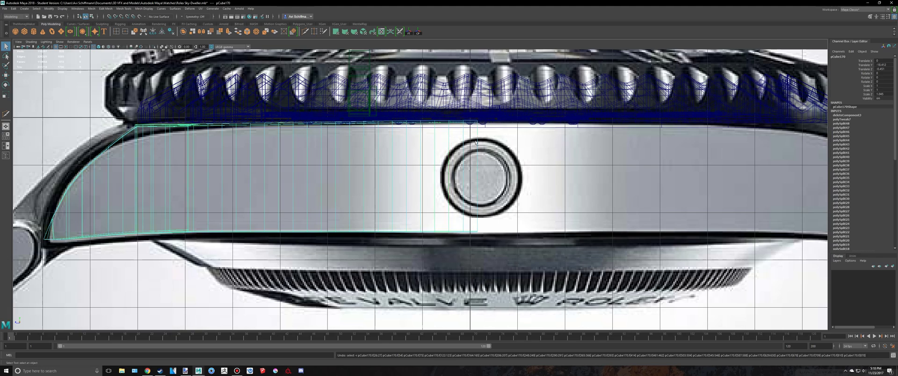
# Move the pivot of the remaining case half to its open centre edge, snapping it to a vertex there
pyautogui.scroll(-4, 444, 175)
pyautogui.scroll(4, 425, 189)
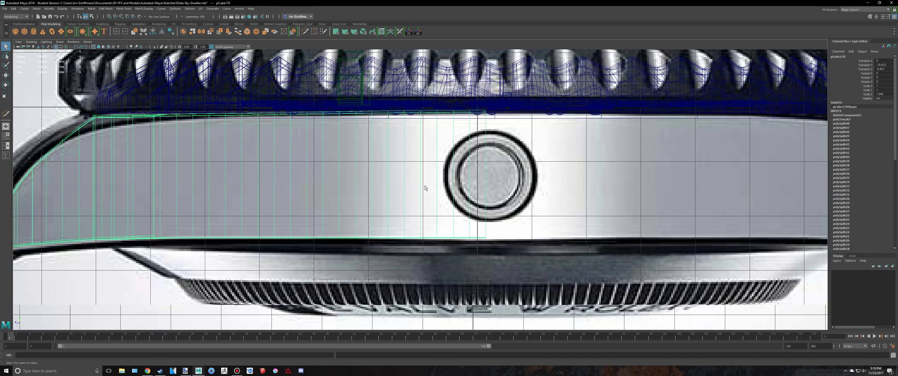
pyautogui.scroll(-4, 418, 189)
pyautogui.keyDown('alt'); pyautogui.moveTo(418, 190); pyautogui.dragTo(406, 193, button='middle'); pyautogui.keyUp('alt')
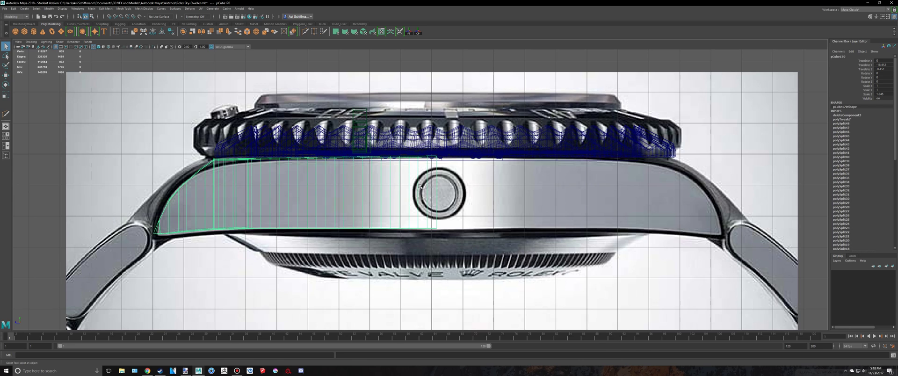
pyautogui.press('w')
pyautogui.scroll(6, 435, 194)
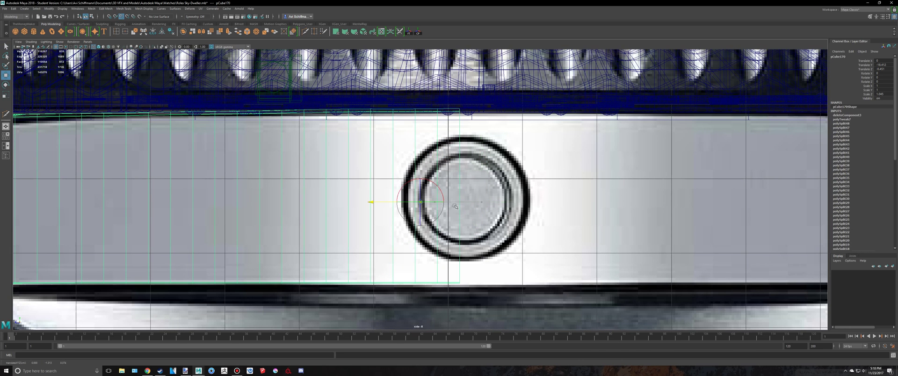
pyautogui.press('space')
pyautogui.press('space')
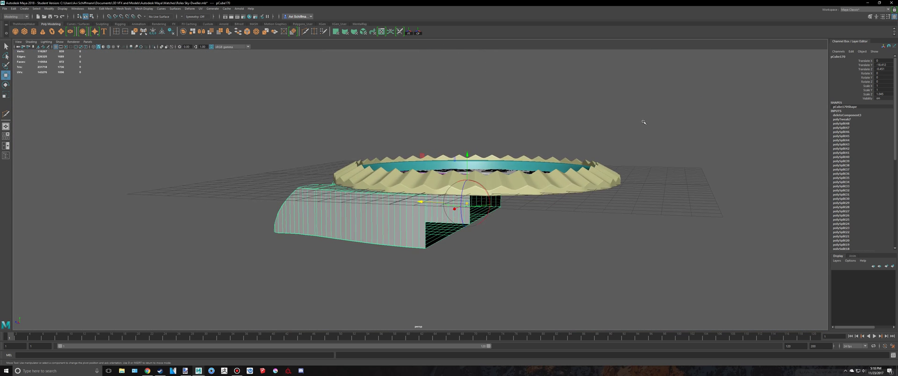
pyautogui.scroll(10, 464, 184)
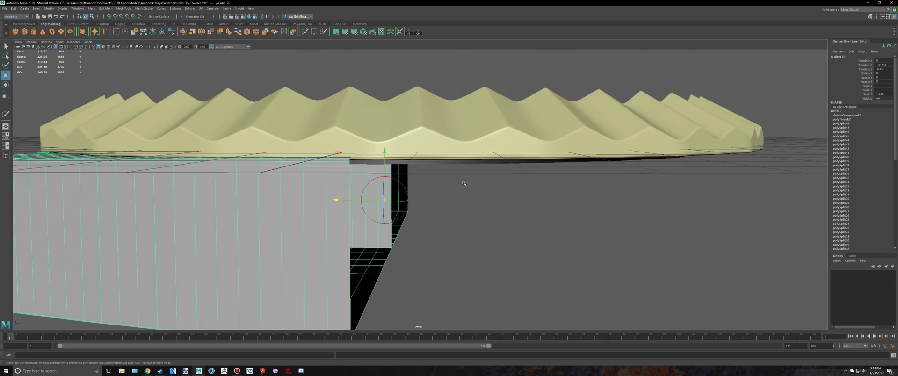
pyautogui.press('v')
pyautogui.moveTo(304, 210); pyautogui.dragTo(388, 215)
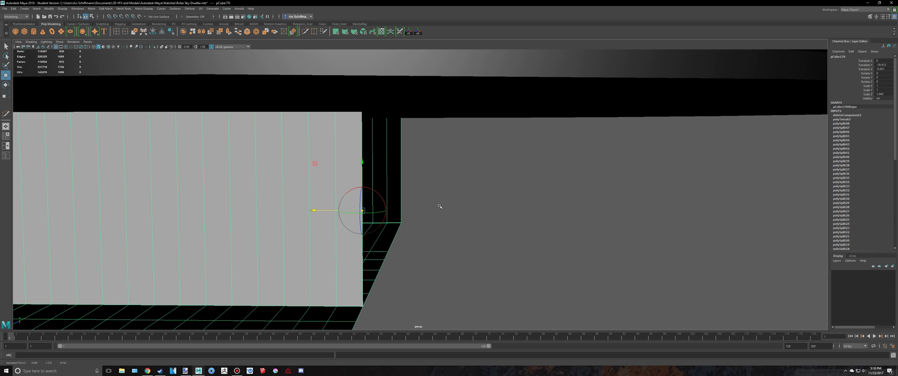
pyautogui.scroll(-5, 372, 212)
pyautogui.scroll(-5, 395, 210)
pyautogui.press('q')
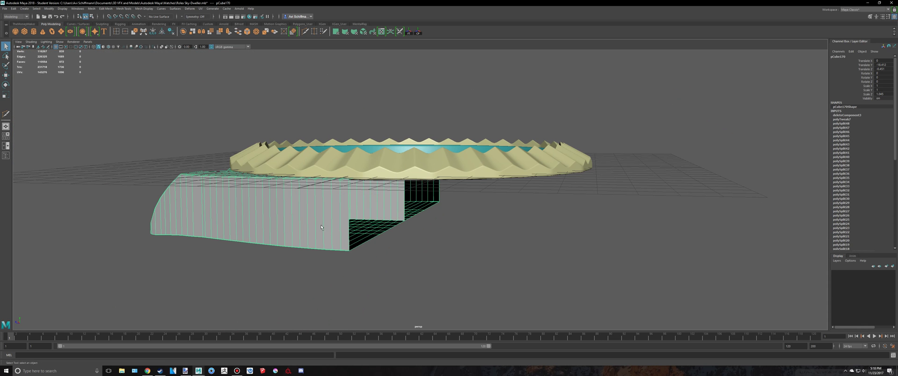
# Duplicate the case half and mirror the copy across the centre by setting its Scale Z to -1
pyautogui.moveTo(321, 215); pyautogui.dragTo(347, 206, button='right')
pyautogui.keyDown('alt'); pyautogui.moveTo(408, 256); pyautogui.dragTo(466, 225); pyautogui.keyUp('alt')
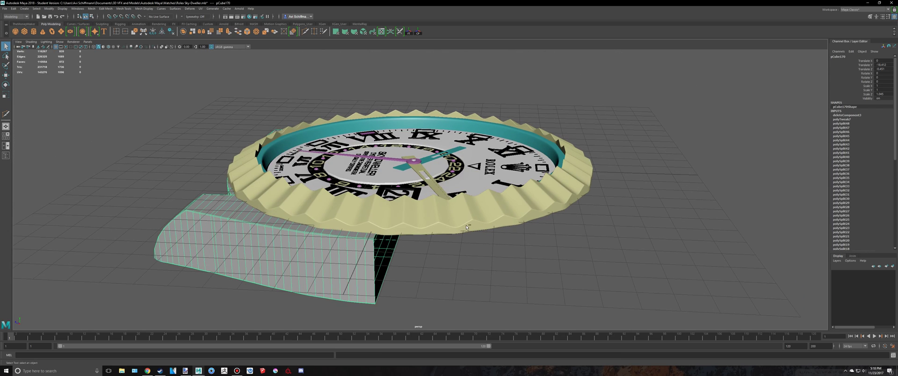
pyautogui.hotkey('ctrl', 'd')
pyautogui.press('r')
pyautogui.moveTo(360, 192); pyautogui.dragTo(823, 99)
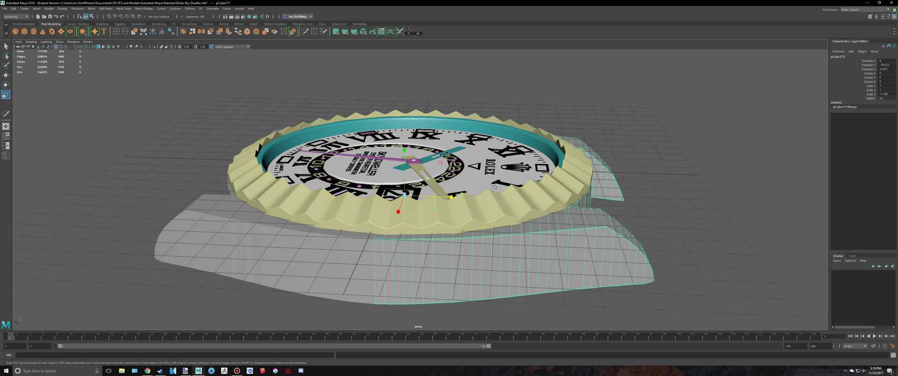
pyautogui.keyDown('shift'); pyautogui.click(440, 195); pyautogui.keyUp('shift')
pyautogui.hotkey('ctrl', 'z')
pyautogui.moveTo(452, 197); pyautogui.dragTo(448, 198)
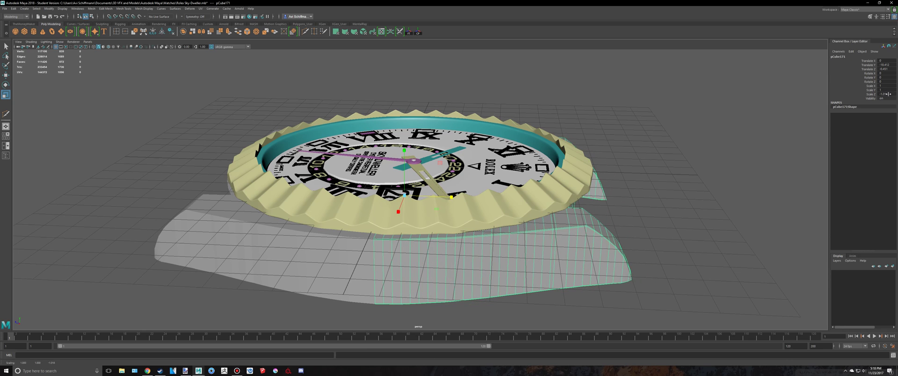
pyautogui.write('-1')
pyautogui.press('Return')
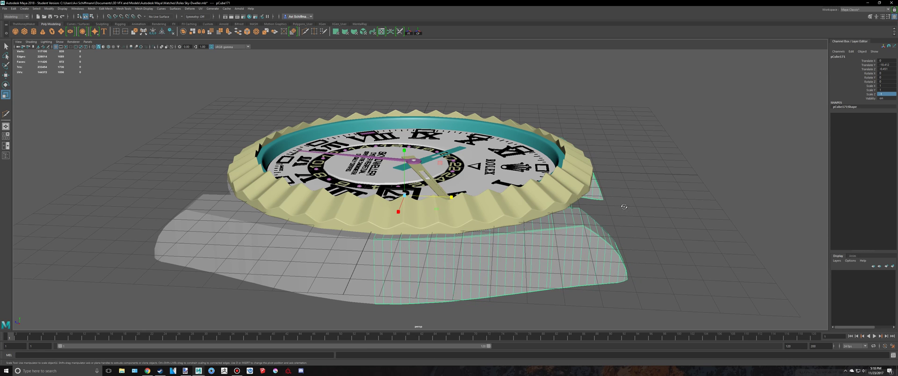
# Select both halves of the watch case and combine them into one mesh
pyautogui.keyDown('alt'); pyautogui.moveTo(624, 206); pyautogui.dragTo(568, 204); pyautogui.keyUp('alt')
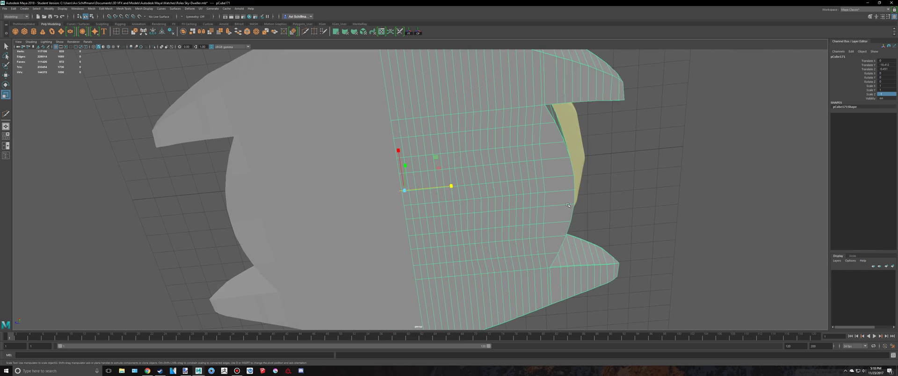
pyautogui.scroll(-7, 567, 205)
pyautogui.keyDown('alt'); pyautogui.moveTo(434, 185); pyautogui.dragTo(321, 127); pyautogui.keyUp('alt')
pyautogui.keyDown('shift'); pyautogui.click(398, 125); pyautogui.keyUp('shift')
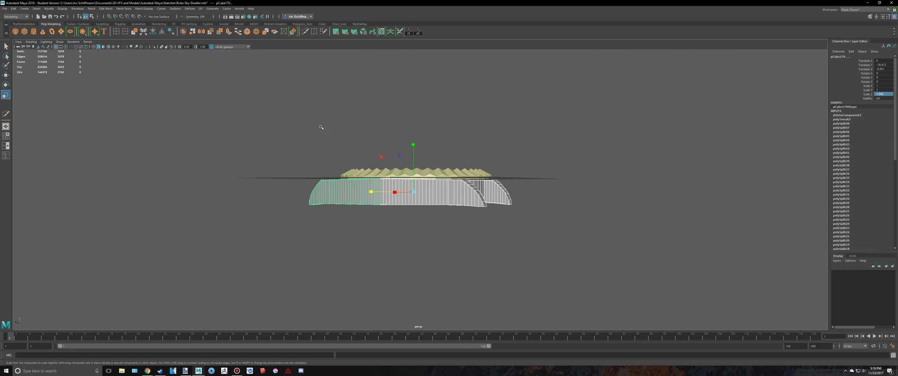
pyautogui.click(183, 31)
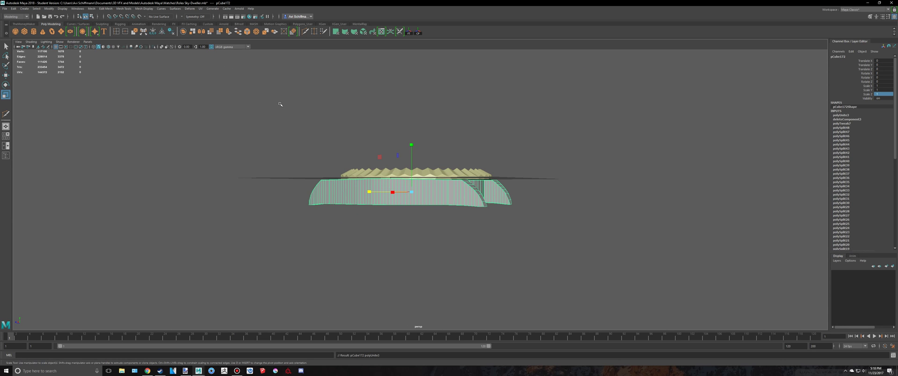
# Merge all vertices of the combined case, return to object mode and turn on smooth preview
pyautogui.moveTo(333, 192); pyautogui.dragTo(291, 181, button='right')
pyautogui.moveTo(159, 78); pyautogui.dragTo(633, 328)
pyautogui.scroll(4, 225, 59)
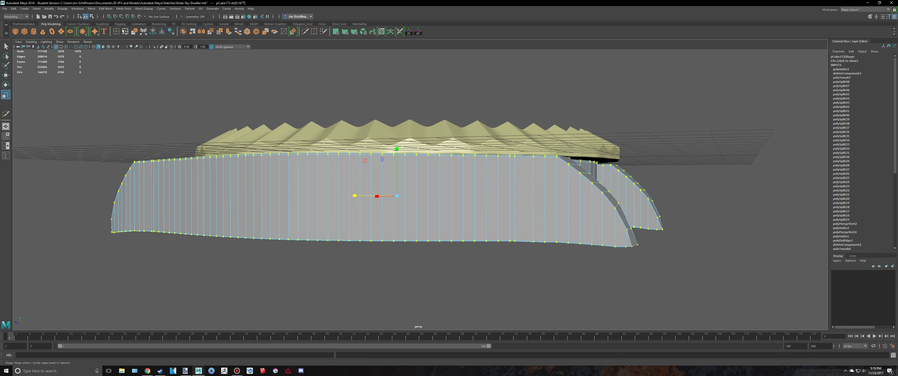
pyautogui.click(293, 32)
pyautogui.moveTo(331, 214); pyautogui.dragTo(360, 205, button='right')
pyautogui.press('3')
pyautogui.click(500, 308)
# Undo the vertex merge and the combine, keeping the mirrored copy's Scale Z at -1
pyautogui.hotkey('ctrl', 'z')
pyautogui.hotkey('ctrl', 'z')
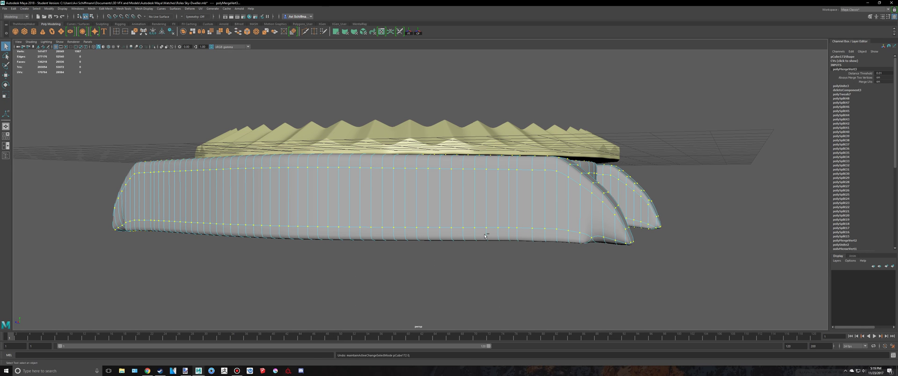
pyautogui.hotkey('ctrl', 'z')
pyautogui.hotkey('ctrl', 'z')
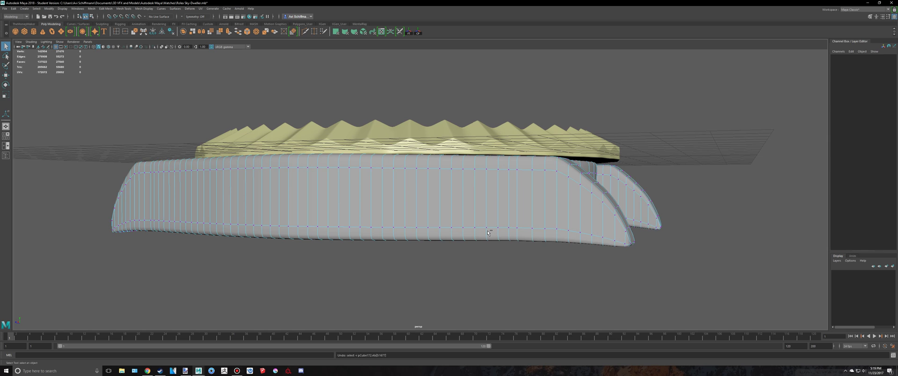
pyautogui.hotkey('ctrl', 'z')
pyautogui.hotkey('ctrl', 'z')
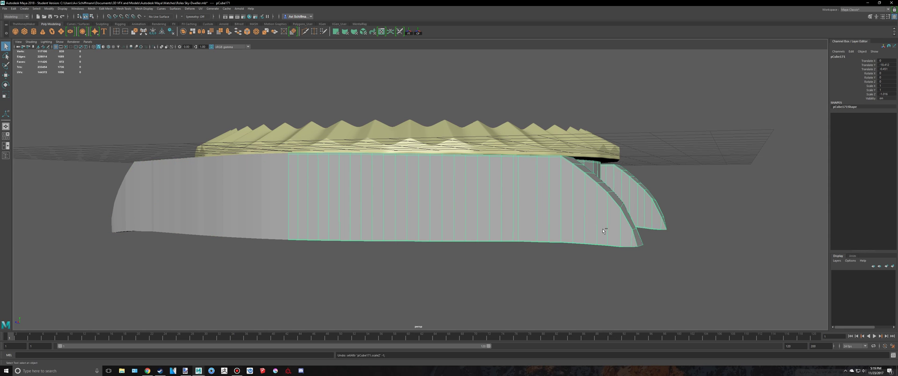
pyautogui.hotkey('shift', 'z')
pyautogui.hotkey('shift', 'z')
# Combine the original and mirrored case halves into one mesh and show it over the side reference photo
pyautogui.click(243, 173)
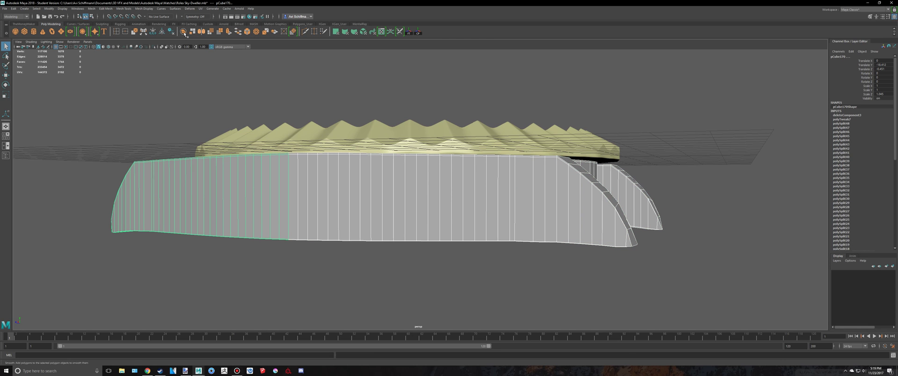
pyautogui.press('space')
pyautogui.scroll(-5, 588, 276)
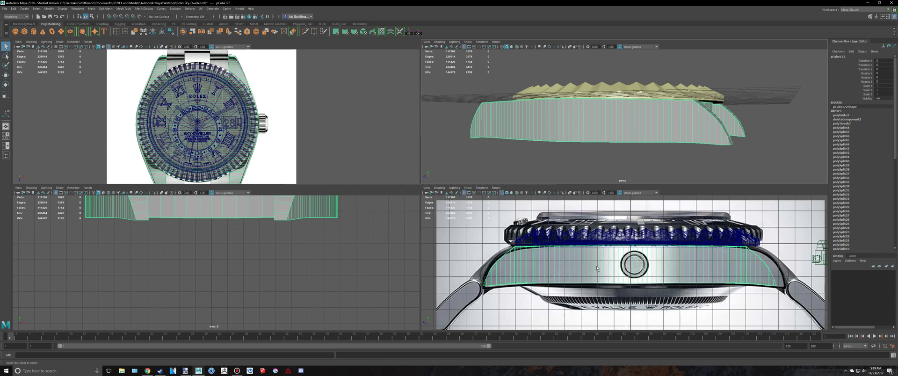
pyautogui.press('space')
pyautogui.rightClick(432, 166)
pyautogui.rightClick(420, 164)
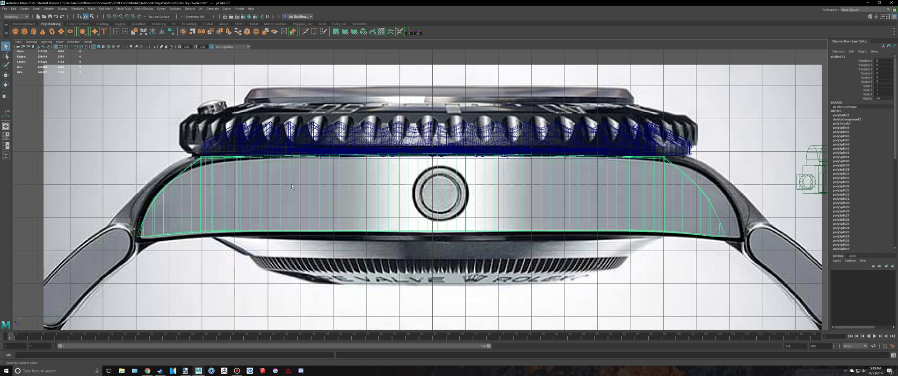
# Select the vertices along the centre seam of the combined case in the side view and merge them
pyautogui.rightClick(160, 211)
pyautogui.press('space')
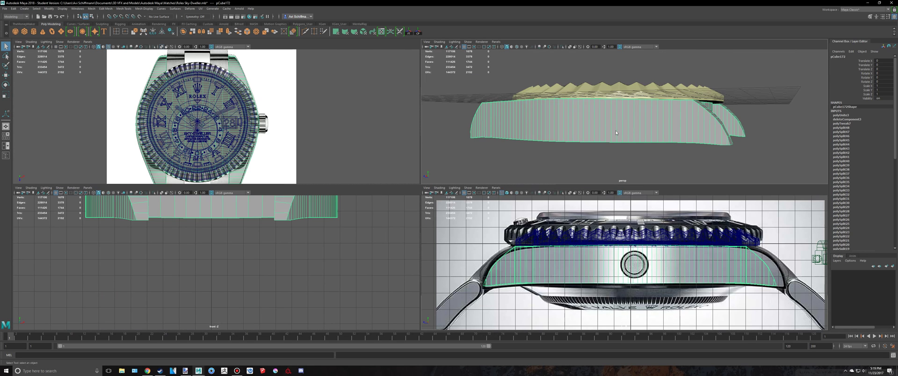
pyautogui.click(606, 171)
pyautogui.press('space')
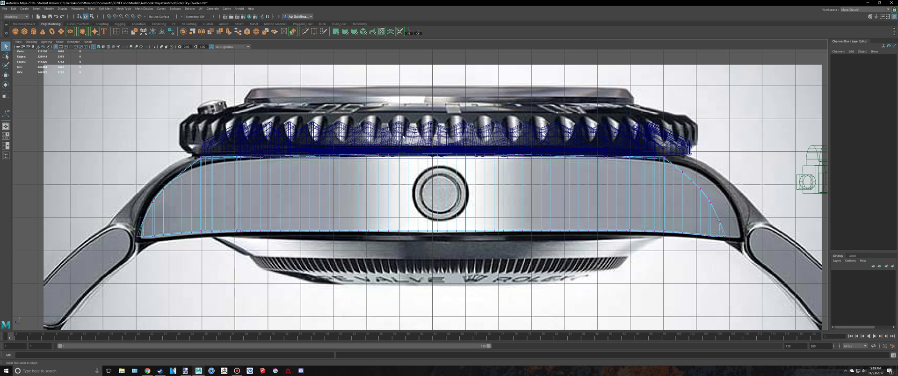
pyautogui.moveTo(508, 279); pyautogui.dragTo(510, 279)
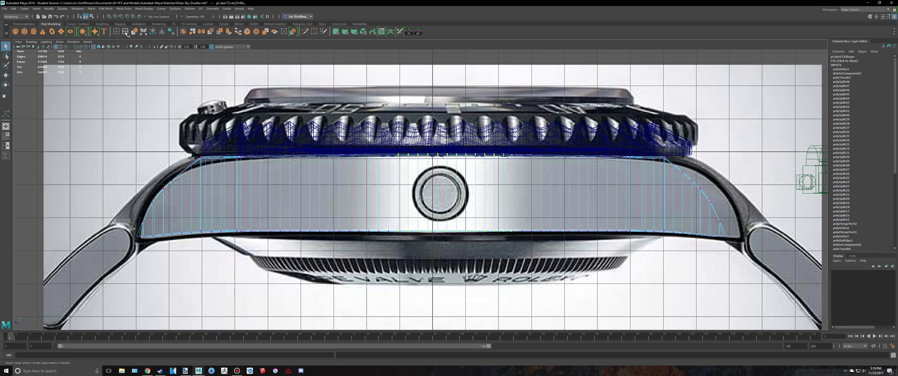
pyautogui.press('g')
pyautogui.press('space')
pyautogui.press('space')
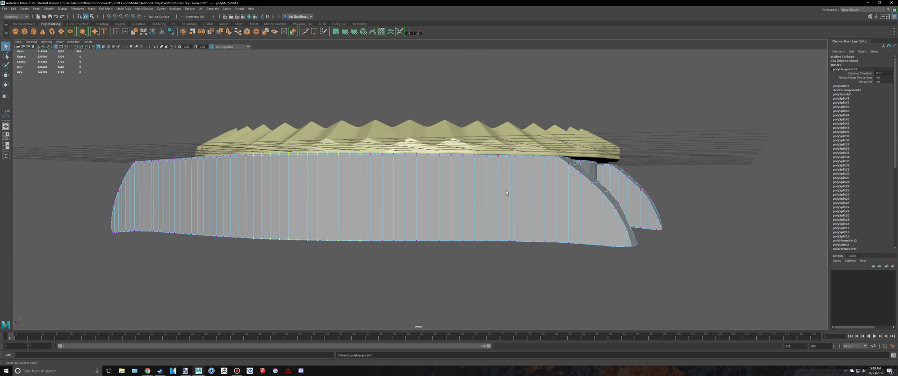
# Return to object mode, toggle smooth preview on the case and examine the centre seam from below
pyautogui.moveTo(506, 191); pyautogui.dragTo(551, 178, button='right')
pyautogui.click(611, 297)
pyautogui.keyDown('alt'); pyautogui.moveTo(611, 297); pyautogui.dragTo(462, 194); pyautogui.keyUp('alt')
pyautogui.click(462, 194)
pyautogui.press('1')
pyautogui.press('3')
pyautogui.press('1')
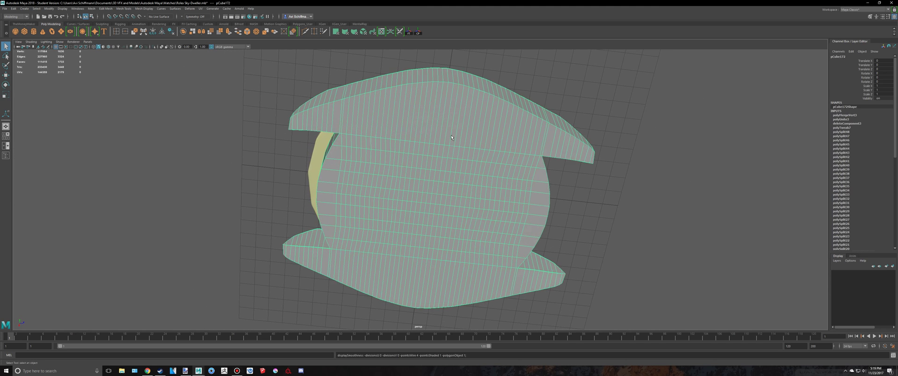
pyautogui.scroll(5, 453, 151)
pyautogui.keyDown('alt'); pyautogui.moveTo(453, 151); pyautogui.dragTo(433, 188); pyautogui.keyUp('alt')
pyautogui.scroll(6, 433, 188)
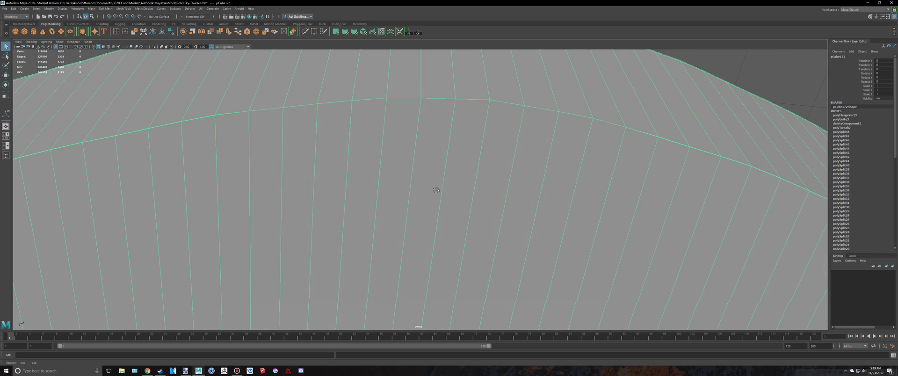
# Undo the merge of the centre seam vertices
pyautogui.hotkey('ctrl', 'z')
pyautogui.hotkey('ctrl', 'z')
pyautogui.hotkey('ctrl', 'z')
pyautogui.hotkey('ctrl', 'z')
pyautogui.hotkey('ctrl', 'z')
pyautogui.hotkey('ctrl', 'z')
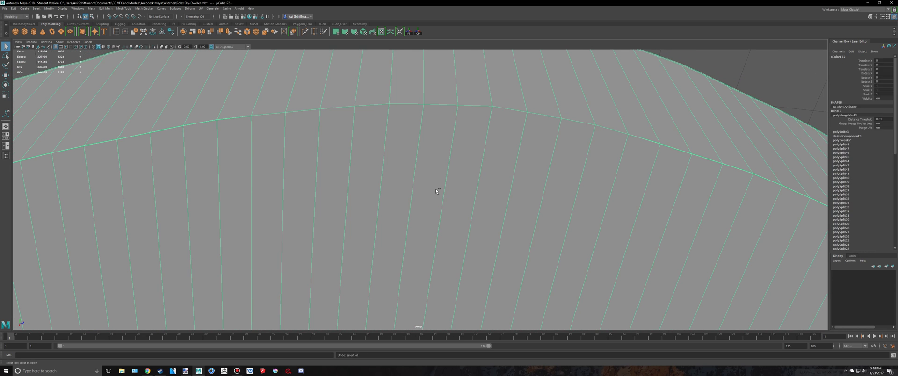
# Try pulling a vertex at the middle of the case's lower edge away from the seam, and undo the move
pyautogui.keyDown('alt'); pyautogui.moveTo(435, 186); pyautogui.dragTo(415, 235); pyautogui.keyUp('alt')
pyautogui.scroll(2, 409, 224)
pyautogui.click(382, 224)
pyautogui.press('f')
pyautogui.scroll(2, 415, 235)
pyautogui.press('w')
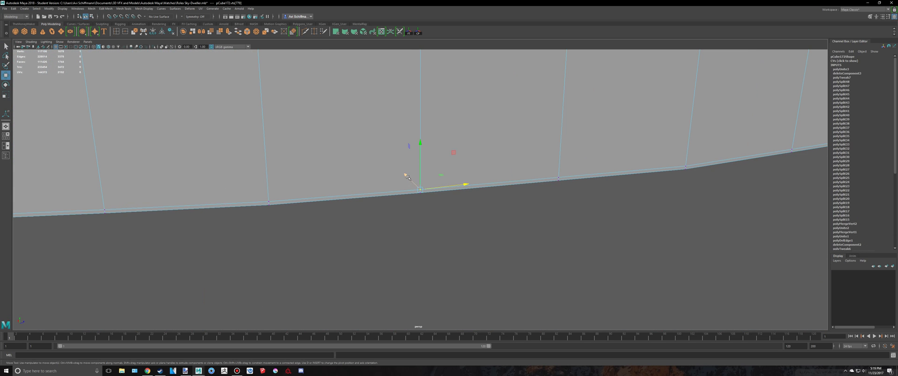
pyautogui.moveTo(407, 177); pyautogui.dragTo(375, 222)
pyautogui.hotkey('ctrl', 'z')
pyautogui.press('q')
pyautogui.click(420, 195)
pyautogui.press('w')
pyautogui.hotkey('ctrl', 'z')
# Undo the combine and examine where the two case halves meet near the crown in the side view
pyautogui.scroll(-6, 435, 225)
pyautogui.press('space')
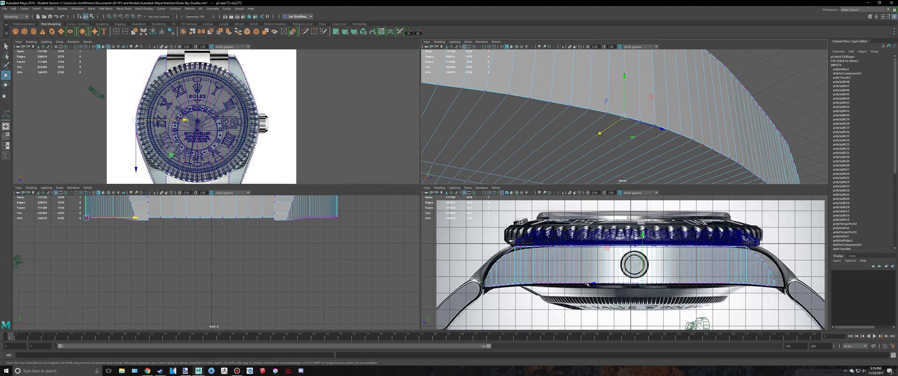
pyautogui.scroll(5, 641, 291)
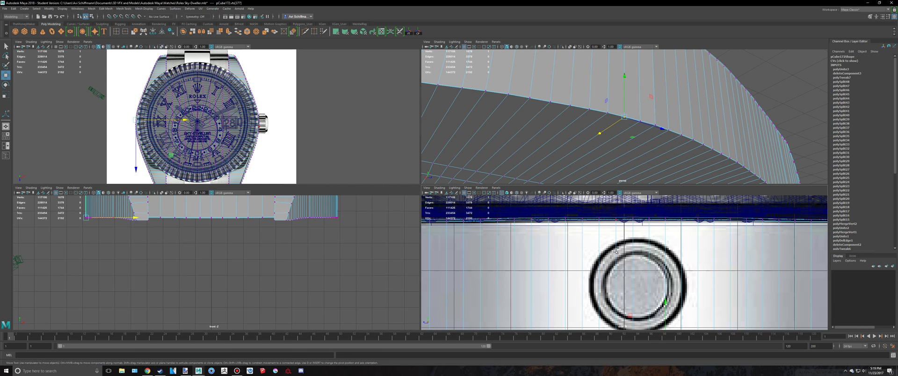
pyautogui.hotkey('ctrl', 'z')
pyautogui.hotkey('ctrl', 'z')
pyautogui.scroll(-5, 615, 250)
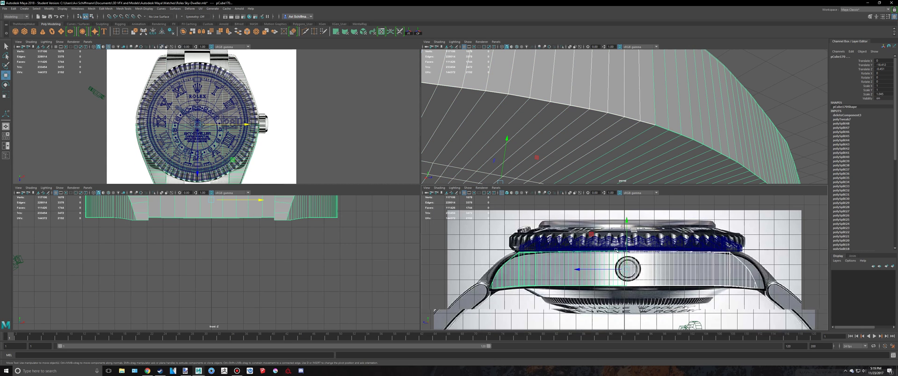
pyautogui.press('space')
pyautogui.scroll(5, 439, 140)
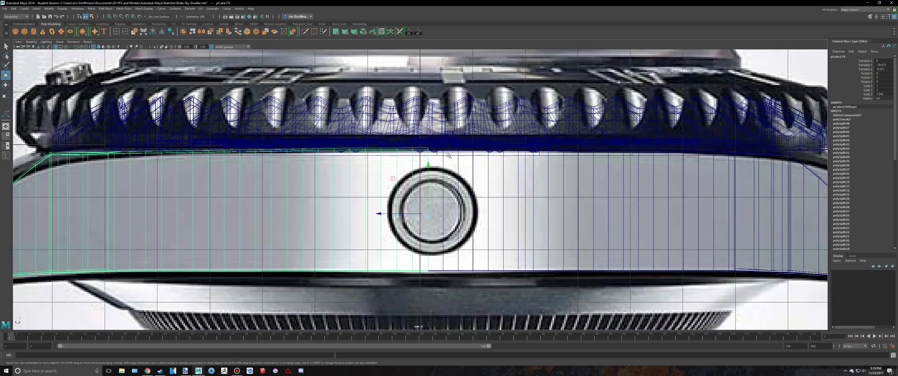
pyautogui.click(445, 136)
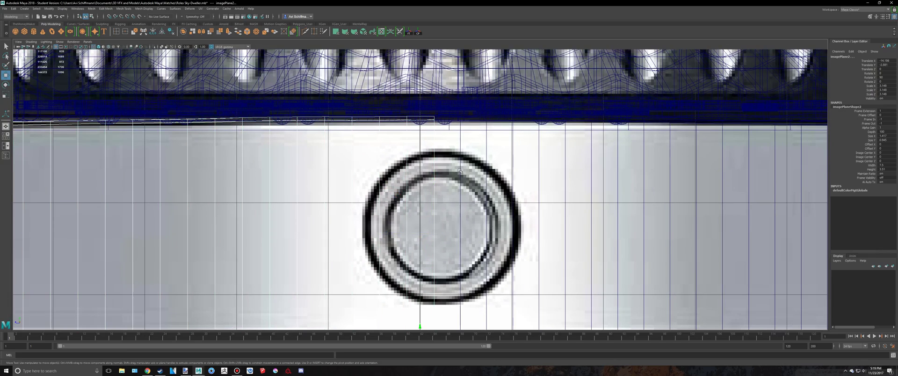
pyautogui.click(485, 178)
pyautogui.scroll(-4, 485, 178)
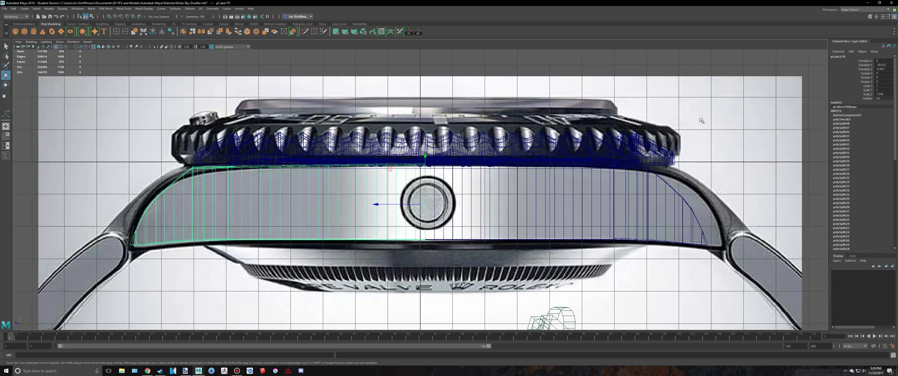
# Select both case halves and combine them into one mesh
pyautogui.press('space')
pyautogui.hotkey('ctrl', 'shift', 'd')
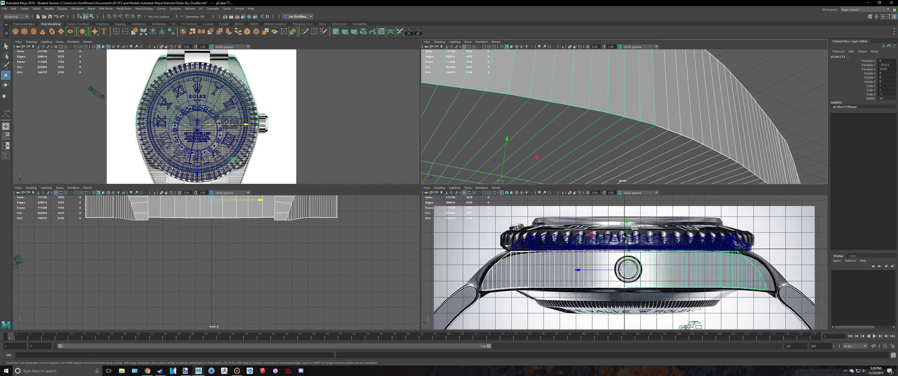
pyautogui.scroll(5, 633, 263)
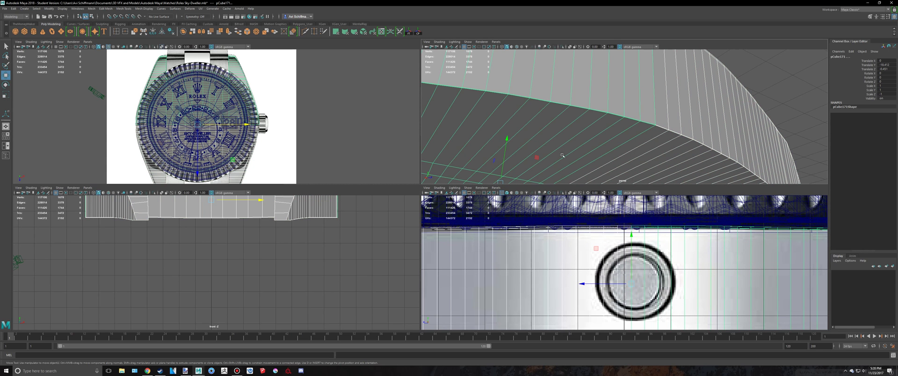
pyautogui.click(190, 36)
# Try merging the vertices selected along the case's centre seam in the side view, and undo the merge
pyautogui.moveTo(631, 228); pyautogui.dragTo(613, 210, button='right')
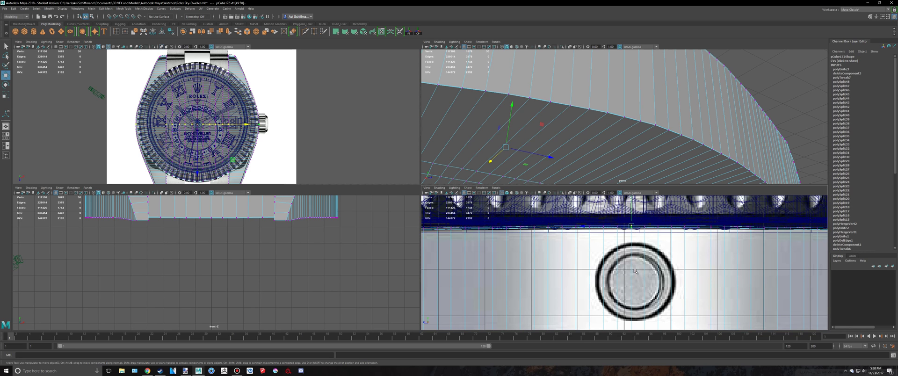
pyautogui.scroll(-5, 635, 273)
pyautogui.press('q')
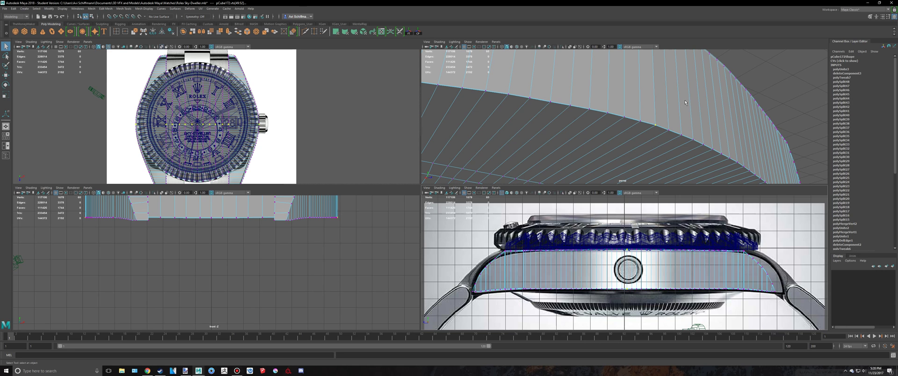
pyautogui.press('space')
pyautogui.scroll(3, 571, 164)
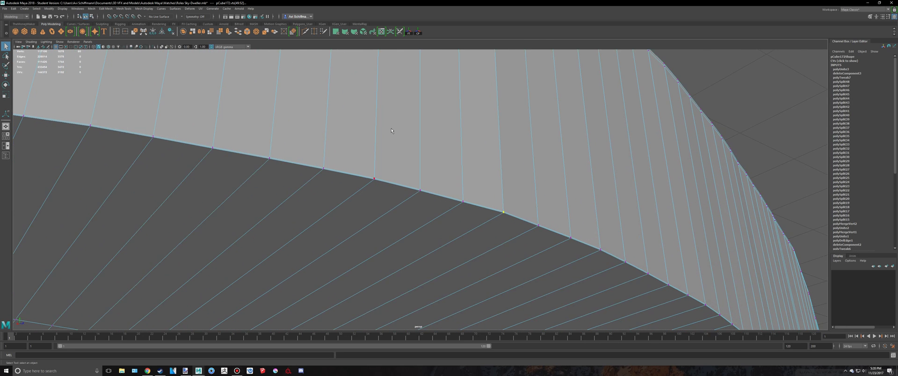
pyautogui.scroll(2, 392, 131)
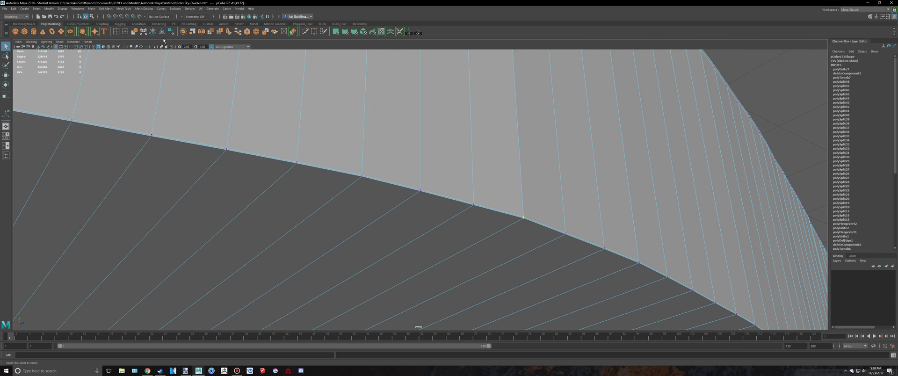
pyautogui.click(125, 32)
pyautogui.hotkey('ctrl', 'z')
# Examine the selected centre seam vertices up close in shaded and wireframe display
pyautogui.scroll(1, 527, 216)
pyautogui.keyDown('alt'); pyautogui.moveTo(565, 217); pyautogui.dragTo(537, 236, button='middle'); pyautogui.keyUp('alt')
pyautogui.scroll(-4, 524, 228)
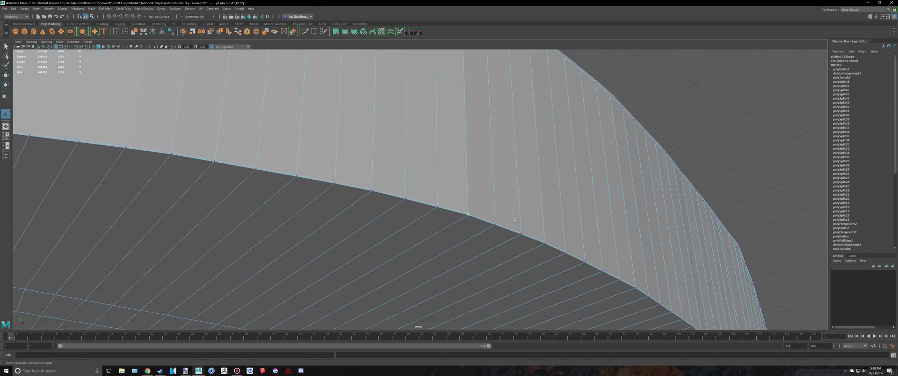
pyautogui.scroll(-2, 514, 220)
pyautogui.press('4')
pyautogui.keyDown('alt'); pyautogui.moveTo(515, 220); pyautogui.dragTo(487, 199); pyautogui.keyUp('alt')
pyautogui.scroll(3, 483, 201)
pyautogui.keyDown('alt'); pyautogui.moveTo(472, 262); pyautogui.dragTo(437, 303, button='middle'); pyautogui.keyUp('alt')
pyautogui.press('space')
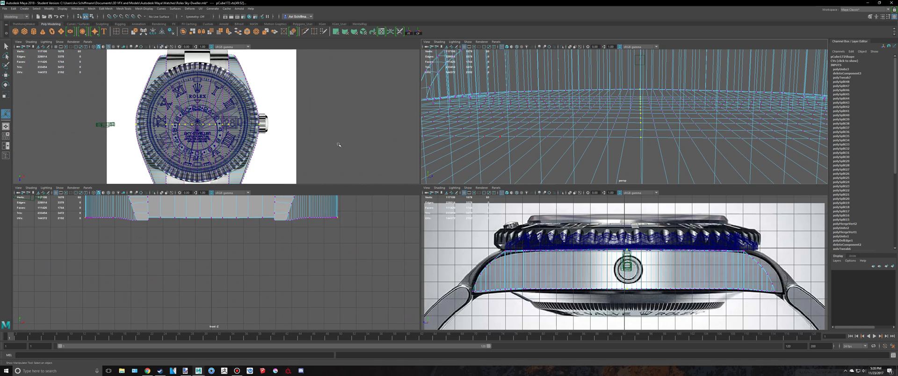
# Narrow the selection to the seam vertices across the middle of the case using the top view and merge them
pyautogui.scroll(5, 338, 145)
pyautogui.press('space')
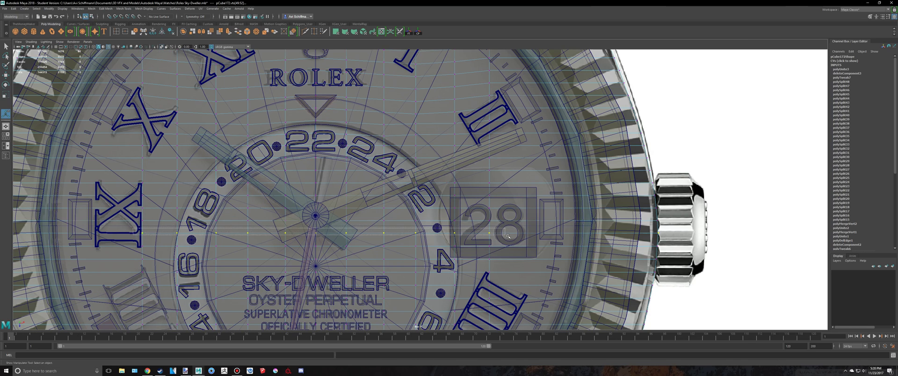
pyautogui.press('space')
pyautogui.press('f')
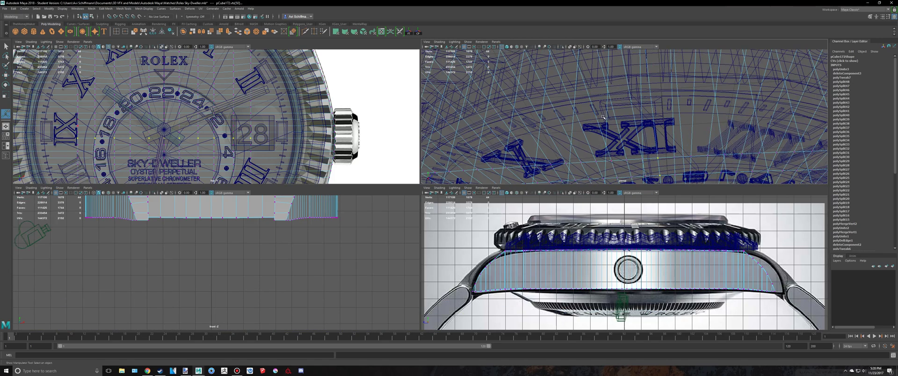
pyautogui.press('5')
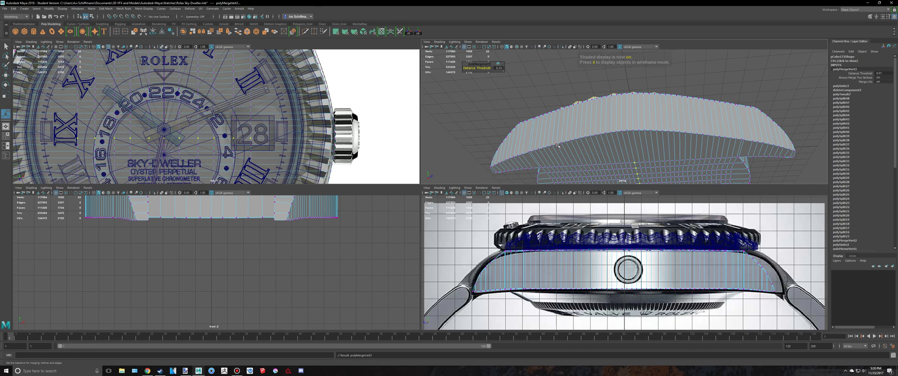
# Inspect the merged case from below and above in shaded and wireframe display
pyautogui.scroll(3, 553, 144)
pyautogui.press('space')
pyautogui.scroll(-4, 563, 160)
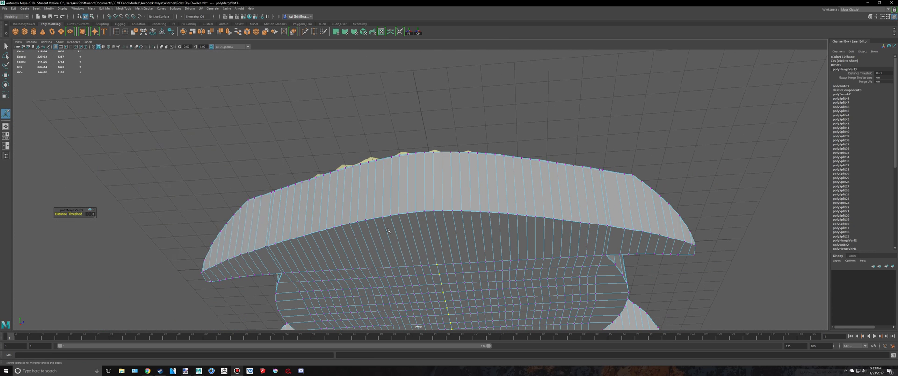
pyautogui.keyDown('alt'); pyautogui.moveTo(412, 138); pyautogui.dragTo(456, 156); pyautogui.keyUp('alt')
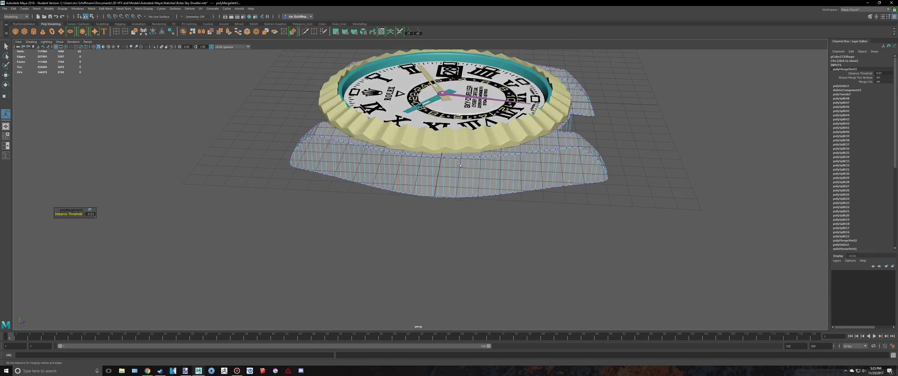
pyautogui.press('4')
pyautogui.keyDown('alt'); pyautogui.moveTo(464, 119); pyautogui.dragTo(451, 138); pyautogui.keyUp('alt')
pyautogui.press('5')
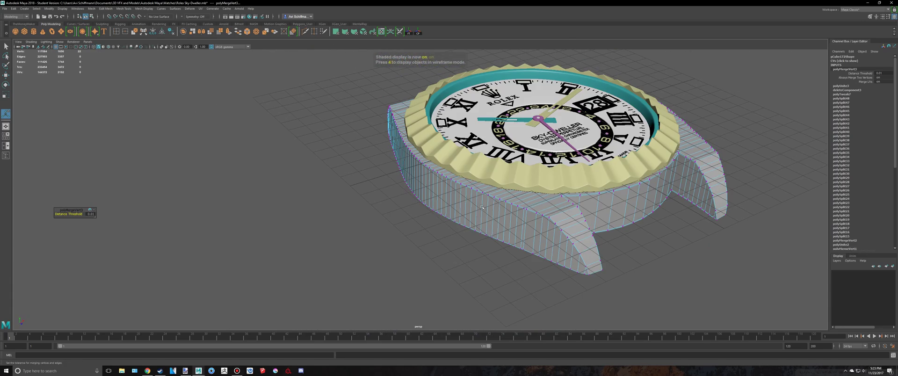
# Return to object mode, select the watch case and turn on smooth preview
pyautogui.rightClick(470, 215)
pyautogui.click(394, 250)
pyautogui.keyDown('alt'); pyautogui.moveTo(393, 250); pyautogui.dragTo(381, 280); pyautogui.keyUp('alt')
pyautogui.click(448, 179)
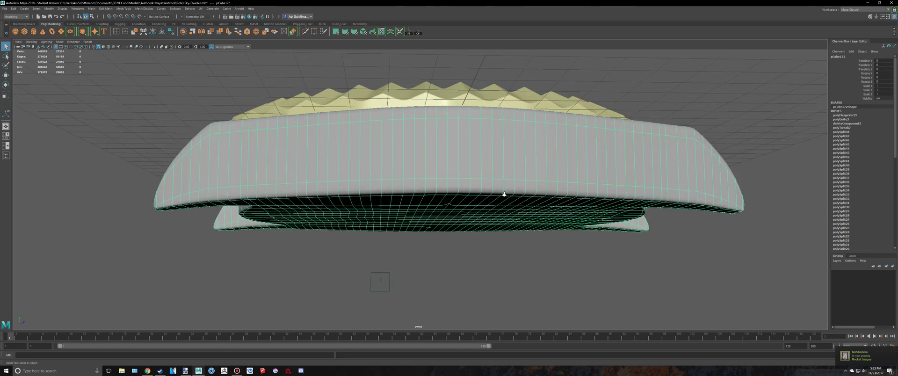
pyautogui.scroll(6, 537, 154)
pyautogui.scroll(-3, 634, 128)
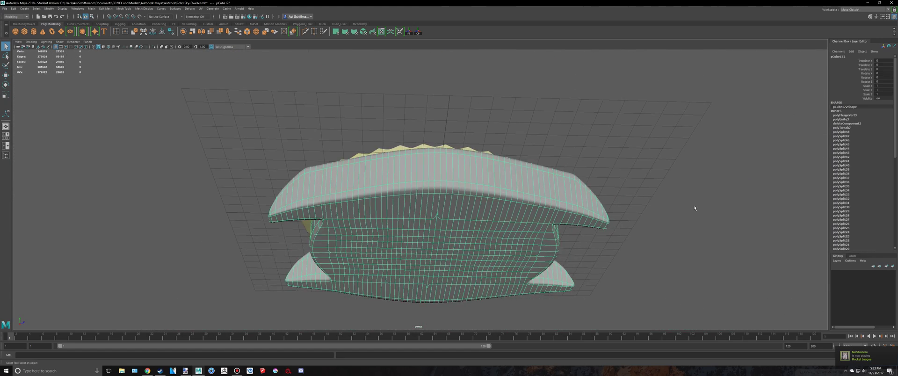
# Examine the smoothed underside of the case, and turn smooth preview off
pyautogui.click(693, 200)
pyautogui.keyDown('alt'); pyautogui.moveTo(693, 200); pyautogui.dragTo(517, 149); pyautogui.keyUp('alt')
pyautogui.scroll(-3, 491, 236)
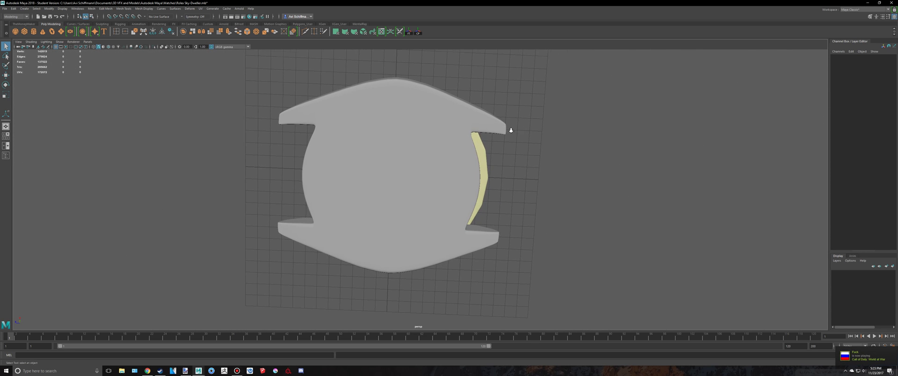
pyautogui.scroll(3, 408, 245)
pyautogui.click(357, 197)
pyautogui.scroll(8, 357, 197)
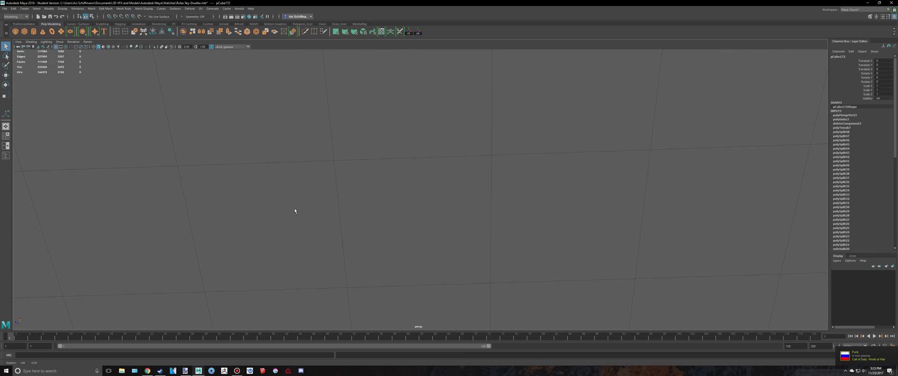
# Examine the underside of the unsmoothed case and the seam area along its lower edge up close
pyautogui.scroll(-8, 300, 186)
pyautogui.keyDown('alt'); pyautogui.moveTo(318, 189); pyautogui.dragTo(411, 198); pyautogui.keyUp('alt')
pyautogui.scroll(5, 424, 153)
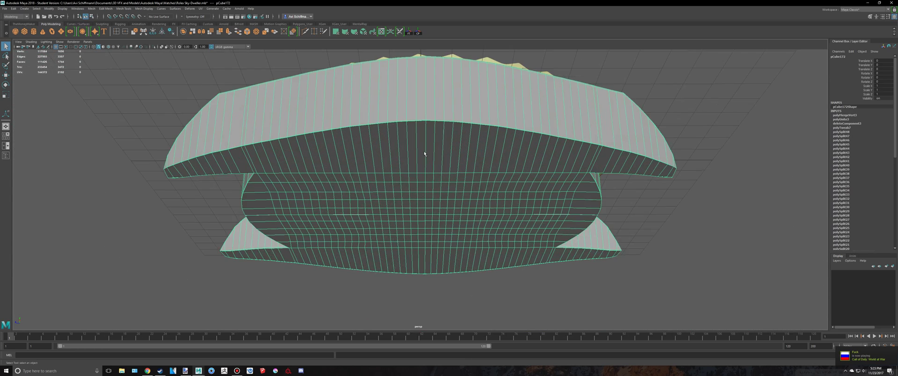
pyautogui.keyDown('alt'); pyautogui.moveTo(424, 153); pyautogui.dragTo(411, 210); pyautogui.keyUp('alt')
pyautogui.scroll(5, 394, 215)
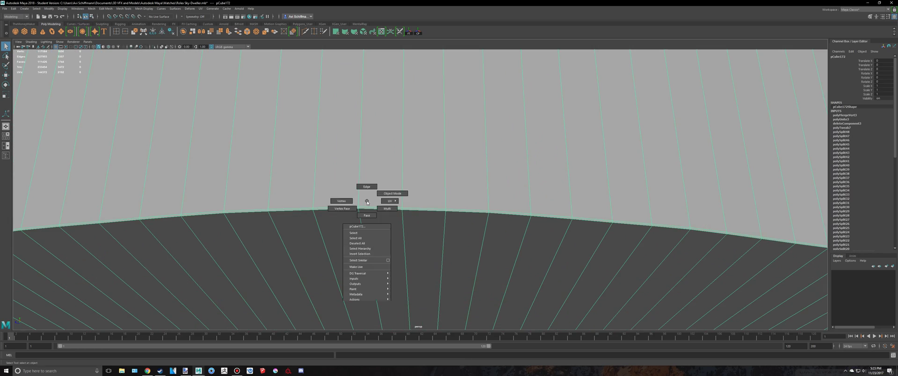
# Switch the case to vertex mode and inspect its lower edge in wireframe and shaded display
pyautogui.moveTo(354, 200); pyautogui.dragTo(349, 200, button='right')
pyautogui.press('4')
pyautogui.keyDown('alt'); pyautogui.moveTo(276, 216); pyautogui.dragTo(299, 210); pyautogui.keyUp('alt')
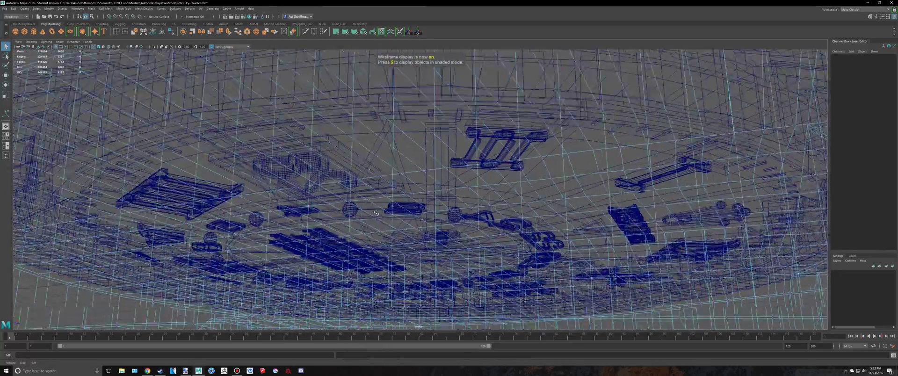
pyautogui.keyDown('alt'); pyautogui.moveTo(299, 210); pyautogui.dragTo(346, 172, button='middle'); pyautogui.keyUp('alt')
pyautogui.scroll(-3, 346, 172)
pyautogui.keyDown('alt'); pyautogui.moveTo(300, 266); pyautogui.dragTo(231, 219); pyautogui.keyUp('alt')
pyautogui.keyDown('alt'); pyautogui.moveTo(231, 219); pyautogui.dragTo(323, 174, button='middle'); pyautogui.keyUp('alt')
pyautogui.scroll(3, 323, 174)
pyautogui.press('5')
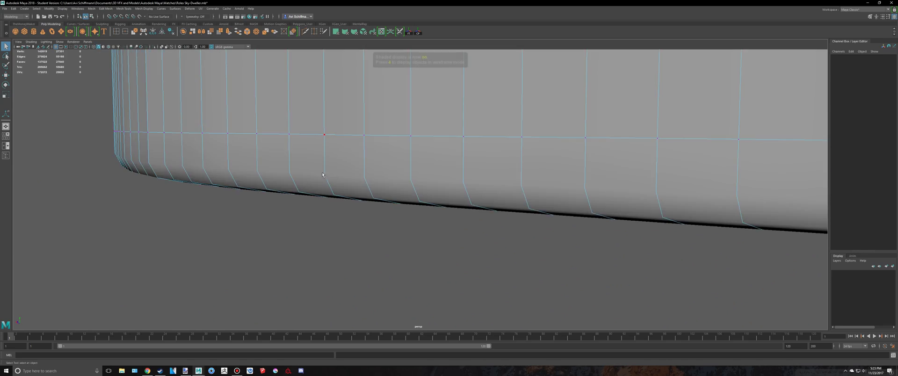
# Turn smooth preview off and examine the vertices around the case's underside and outer side
pyautogui.keyDown('alt'); pyautogui.moveTo(324, 182); pyautogui.dragTo(329, 173); pyautogui.keyUp('alt')
pyautogui.press('1')
pyautogui.scroll(-5, 355, 168)
pyautogui.scroll(3, 381, 167)
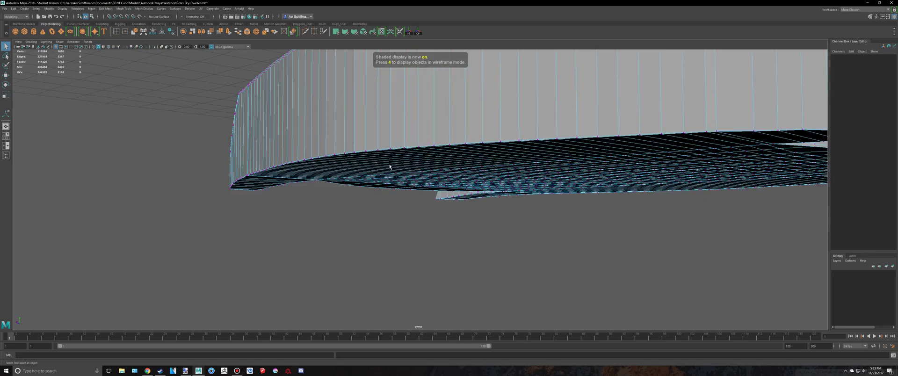
pyautogui.moveTo(388, 167)
pyautogui.keyDown('alt'); pyautogui.mouseDown()
pyautogui.moveTo(392, 128)
pyautogui.moveTo(406, 164)
pyautogui.mouseUp(); pyautogui.keyUp('alt')
pyautogui.keyDown('alt'); pyautogui.moveTo(335, 111); pyautogui.dragTo(337, 156); pyautogui.keyUp('alt')
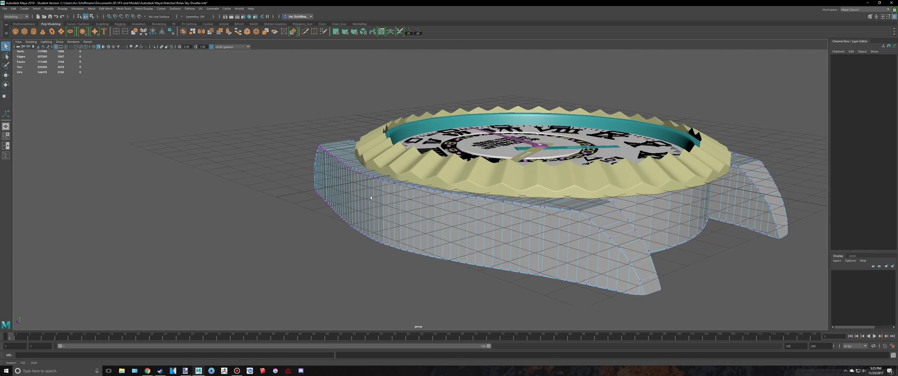
# Return to object mode, select the watch case and apply a soften/harden edge operation to its normals
pyautogui.moveTo(370, 215); pyautogui.dragTo(393, 207, button='right')
pyautogui.click(288, 224)
pyautogui.click(329, 187)
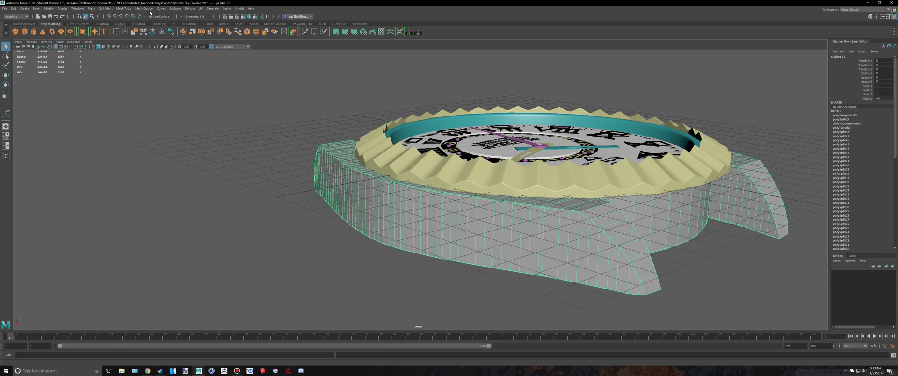
pyautogui.click(144, 8)
pyautogui.click(152, 50)
pyautogui.click(280, 224)
# Select the seam vertex near the upper edge of the case side and frame it in wireframe display
pyautogui.scroll(5, 358, 231)
pyautogui.click(364, 207)
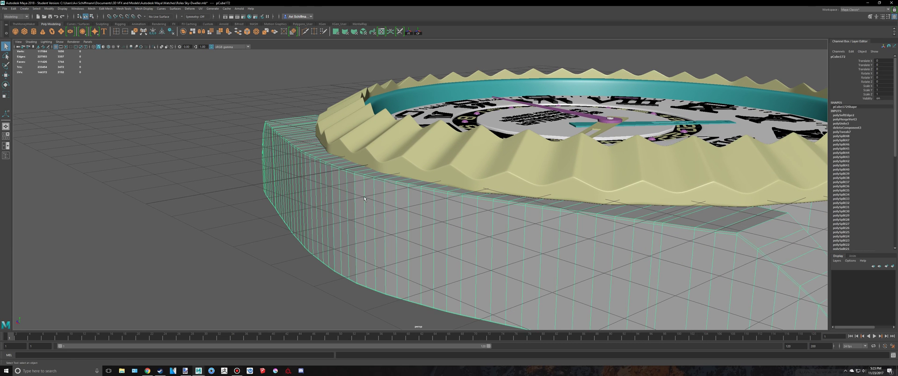
pyautogui.click(240, 226)
pyautogui.click(360, 195)
pyautogui.moveTo(360, 195); pyautogui.dragTo(334, 193, button='right')
pyautogui.click(348, 171)
pyautogui.press('f')
pyautogui.press('4')
pyautogui.scroll(-5, 430, 168)
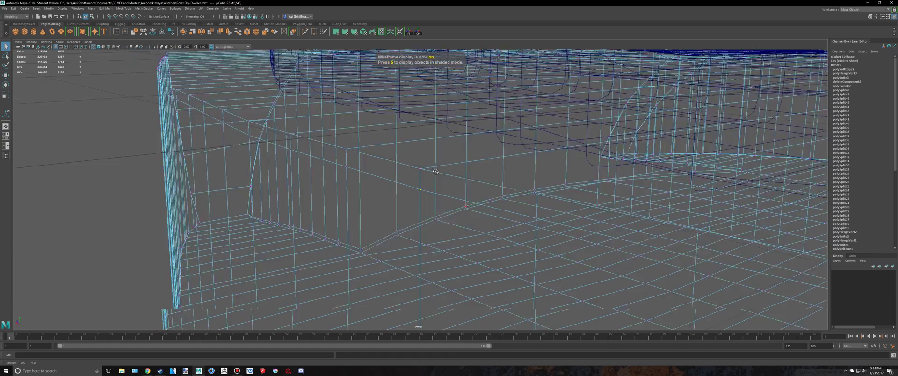
# Compare the wireframe around the selected seam vertex with smooth preview on and off
pyautogui.press('3')
pyautogui.scroll(-1, 433, 171)
pyautogui.scroll(-2, 433, 174)
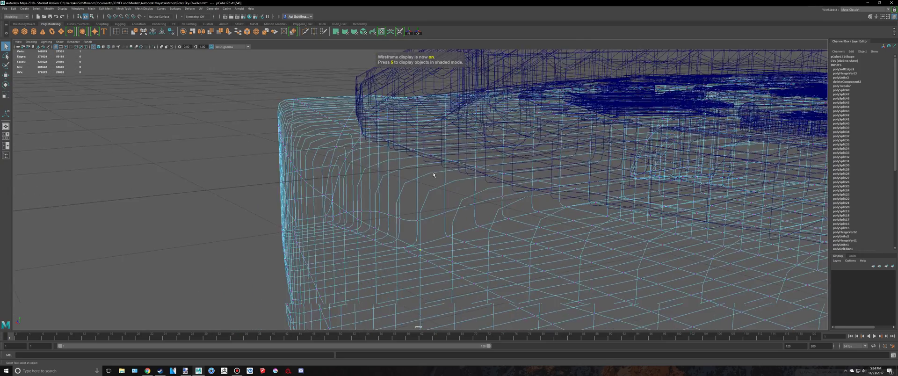
pyautogui.press('1')
pyautogui.scroll(2, 434, 185)
# Merge the overlapping seam vertices along the upper edge of the case side
pyautogui.press('w')
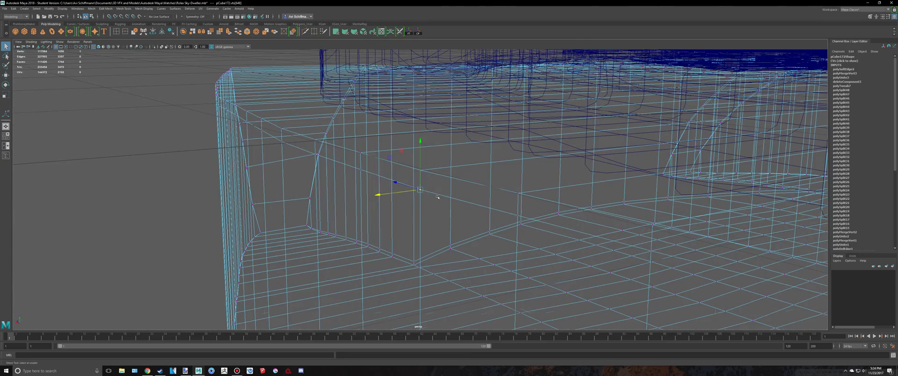
pyautogui.keyDown('alt'); pyautogui.moveTo(482, 211); pyautogui.dragTo(381, 209); pyautogui.keyUp('alt')
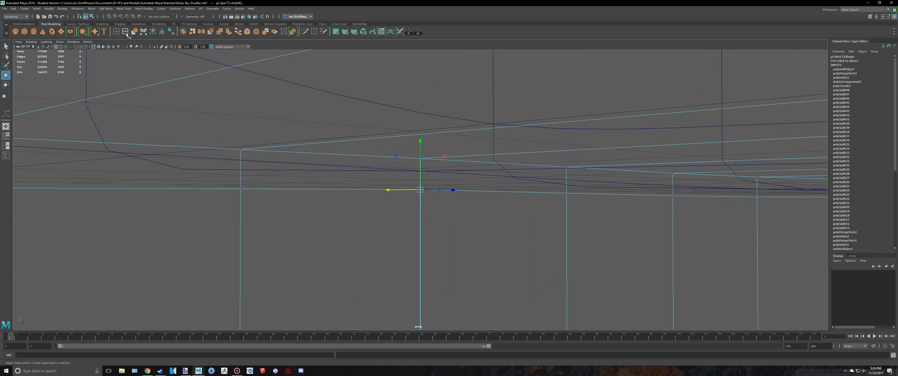
pyautogui.scroll(2, 403, 121)
pyautogui.press('g')
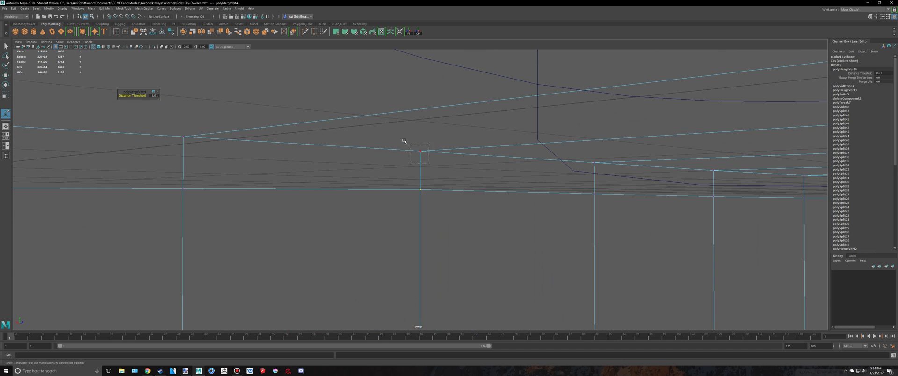
pyautogui.scroll(-3, 405, 142)
pyautogui.keyDown('alt'); pyautogui.moveTo(405, 142); pyautogui.dragTo(382, 283); pyautogui.keyUp('alt')
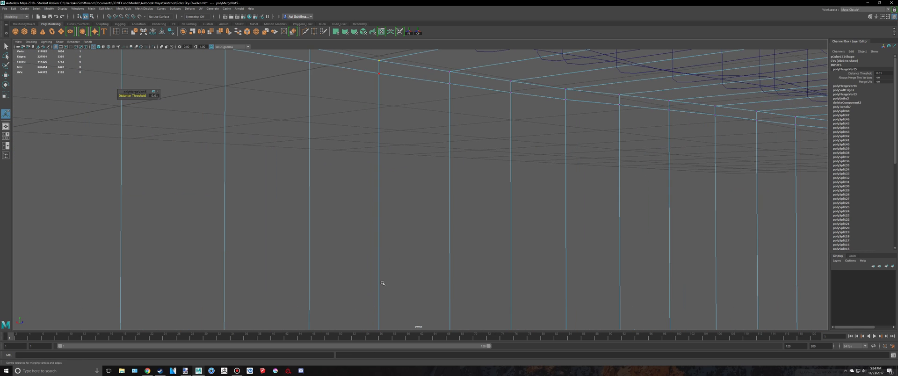
# Merge the overlapping seam vertices along the lower edge of the same case side
pyautogui.keyDown('alt'); pyautogui.moveTo(381, 283); pyautogui.dragTo(342, 232, button='middle'); pyautogui.keyUp('alt')
pyautogui.scroll(2, 342, 231)
pyautogui.keyDown('alt'); pyautogui.moveTo(372, 260); pyautogui.dragTo(373, 159, button='middle'); pyautogui.keyUp('alt')
pyautogui.scroll(3, 344, 229)
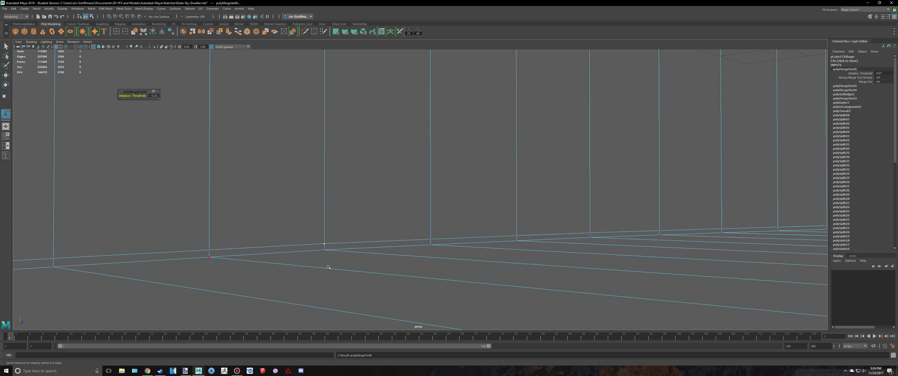
pyautogui.scroll(-8, 337, 242)
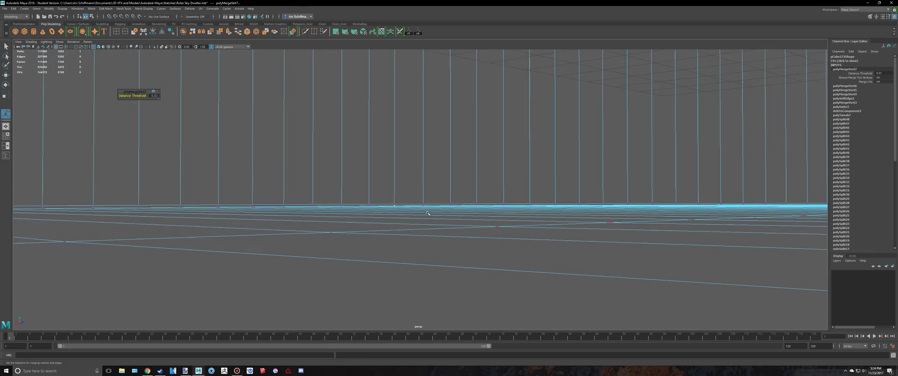
# Return to shaded display in object mode with smooth preview on, and examine the merged side of the case
pyautogui.moveTo(337, 242)
pyautogui.keyDown('alt'); pyautogui.mouseDown()
pyautogui.moveTo(455, 208)
pyautogui.moveTo(464, 171)
pyautogui.mouseUp(); pyautogui.keyUp('alt')
pyautogui.scroll(-5, 455, 208)
pyautogui.press('5')
pyautogui.click(451, 223)
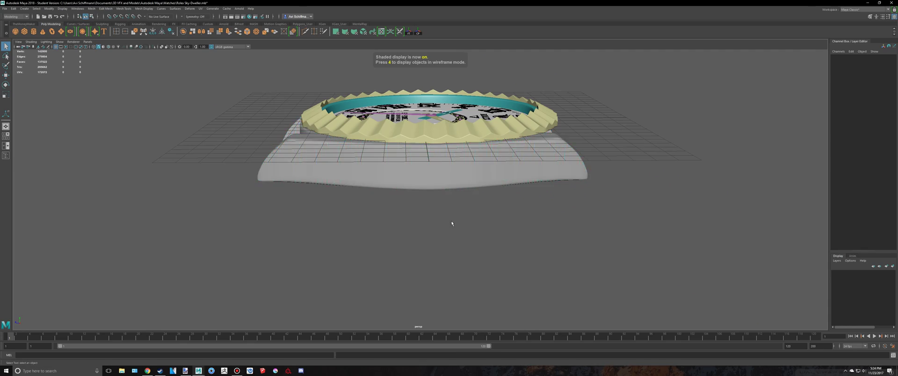
pyautogui.keyDown('alt'); pyautogui.moveTo(450, 223); pyautogui.dragTo(304, 198); pyautogui.keyUp('alt')
pyautogui.click(491, 283)
pyautogui.keyDown('alt'); pyautogui.moveTo(491, 283); pyautogui.dragTo(436, 187, button='middle'); pyautogui.keyUp('alt')
pyautogui.scroll(4, 438, 199)
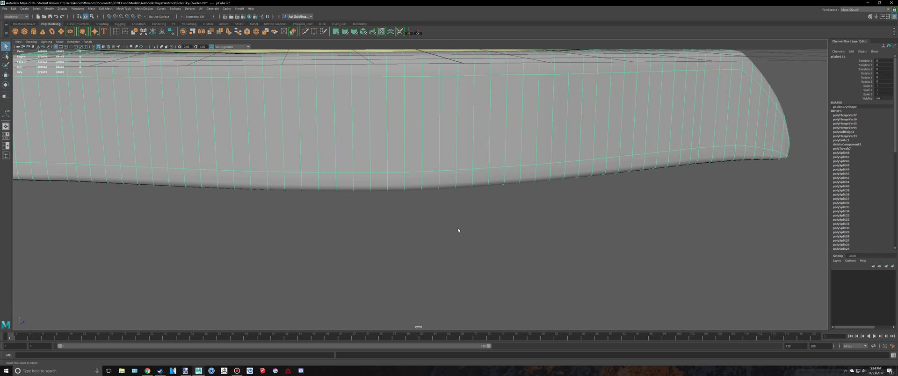
# Examine the opposite side of the smoothed case, checking the middle of its upper and lower edges
pyautogui.click(457, 230)
pyautogui.scroll(-7, 447, 225)
pyautogui.keyDown('alt'); pyautogui.moveTo(437, 218); pyautogui.dragTo(267, 201); pyautogui.keyUp('alt')
pyautogui.click(311, 201)
pyautogui.keyDown('alt'); pyautogui.moveTo(318, 206); pyautogui.dragTo(403, 189, button='middle'); pyautogui.keyUp('alt')
pyautogui.scroll(7, 399, 215)
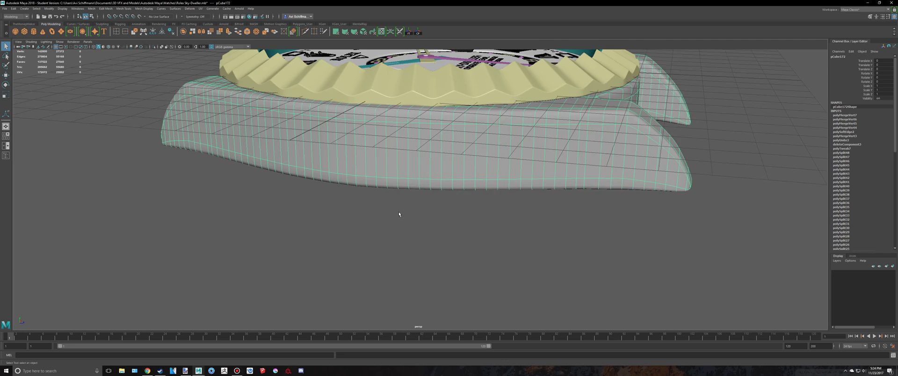
pyautogui.click(393, 215)
pyautogui.keyDown('alt'); pyautogui.moveTo(345, 173); pyautogui.dragTo(368, 228, button='middle'); pyautogui.keyUp('alt')
pyautogui.scroll(-5, 368, 228)
pyautogui.click(354, 182)
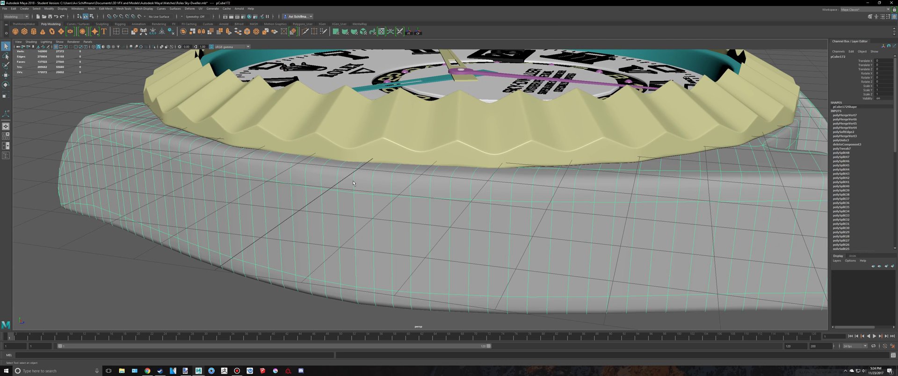
# Merge the overlapping seam vertices along the upper edge of the opposite case side, using wireframe display
pyautogui.moveTo(354, 180); pyautogui.dragTo(326, 182, button='right')
pyautogui.click(355, 170)
pyautogui.press('f')
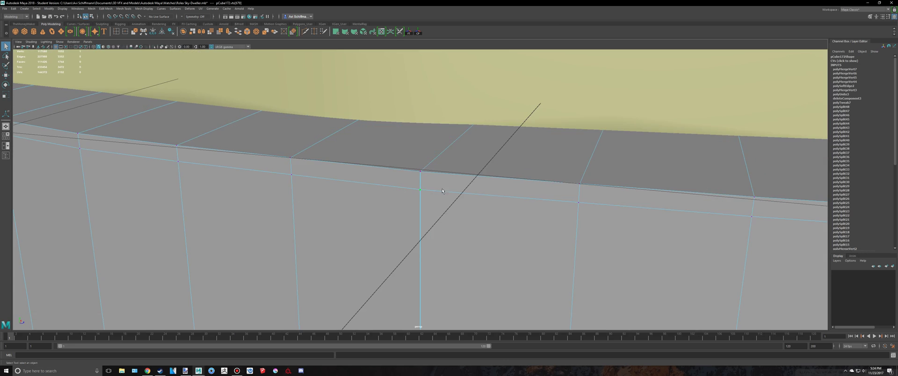
pyautogui.keyDown('alt'); pyautogui.moveTo(403, 187); pyautogui.dragTo(344, 181); pyautogui.keyUp('alt')
pyautogui.press('4')
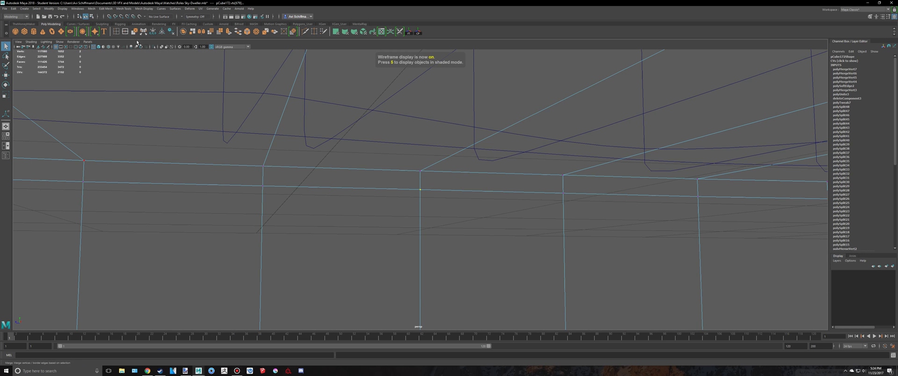
pyautogui.keyDown('alt'); pyautogui.moveTo(436, 207); pyautogui.dragTo(395, 223); pyautogui.keyUp('alt')
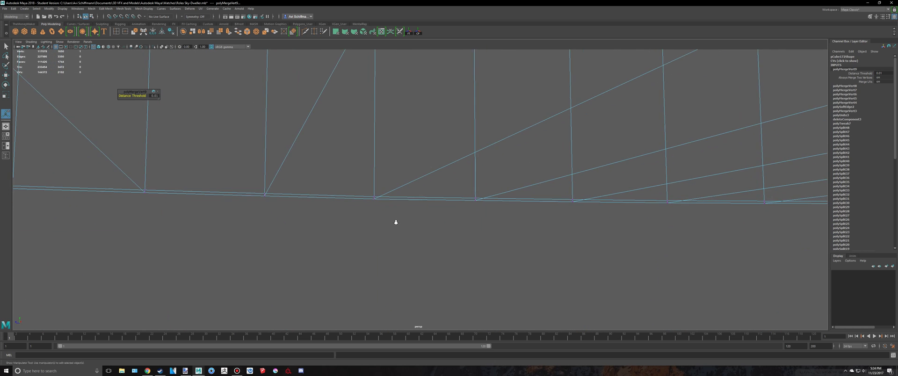
# Merge the overlapping seam vertices along the lower edge of the opposite case side
pyautogui.scroll(6, 368, 210)
pyautogui.moveTo(309, 194); pyautogui.dragTo(319, 203)
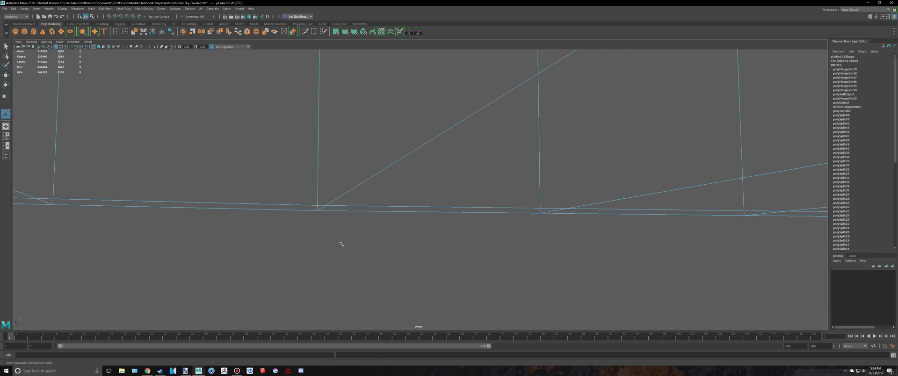
pyautogui.scroll(-4, 351, 205)
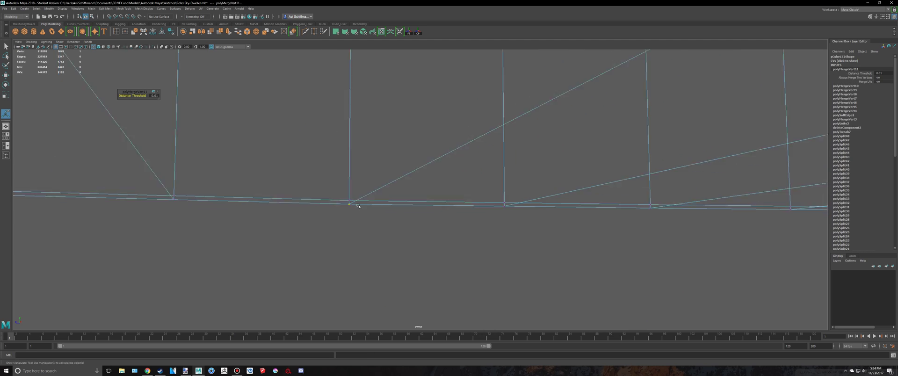
# Return to shaded display and object mode, turn on smooth preview and inspect the underside of the case
pyautogui.press('5')
pyautogui.scroll(-10, 322, 220)
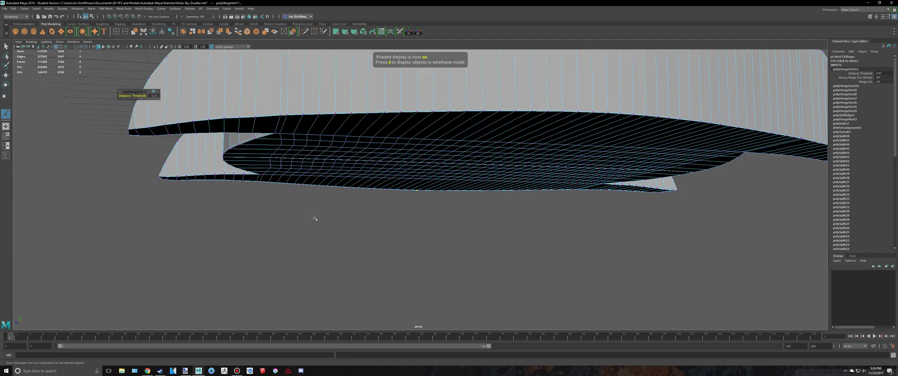
pyautogui.keyDown('alt'); pyautogui.moveTo(314, 219); pyautogui.dragTo(316, 198); pyautogui.keyUp('alt')
pyautogui.press('q')
pyautogui.moveTo(366, 146); pyautogui.dragTo(392, 130, button='right')
pyautogui.press('3')
pyautogui.click(320, 214)
pyautogui.scroll(-4, 324, 207)
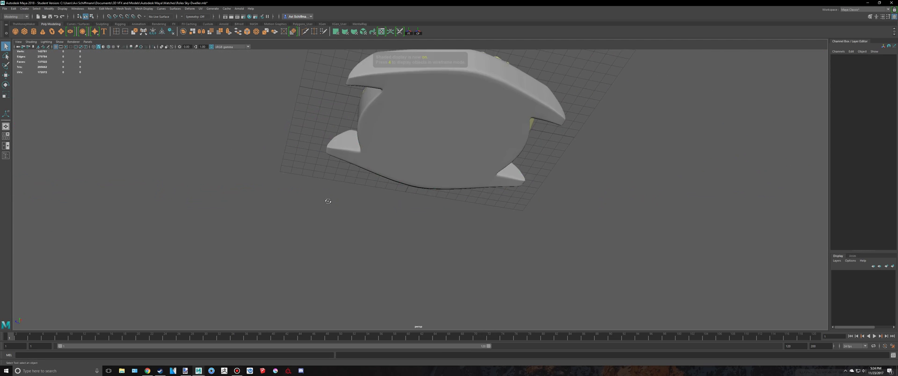
# Select the smoothed case and examine its outer side from just above the lugs
pyautogui.keyDown('alt'); pyautogui.moveTo(327, 200); pyautogui.dragTo(323, 223); pyautogui.keyUp('alt')
pyautogui.click(483, 257)
pyautogui.scroll(4, 432, 224)
pyautogui.keyDown('alt'); pyautogui.moveTo(484, 258); pyautogui.dragTo(444, 157, button='middle'); pyautogui.keyUp('alt')
pyautogui.scroll(1, 432, 224)
# Try to cut an edge loop along the case's side with Multi-Cut and check it in smooth preview
pyautogui.press('1')
pyautogui.moveTo(356, 184); pyautogui.dragTo(359, 186, button='right')
pyautogui.click(305, 32)
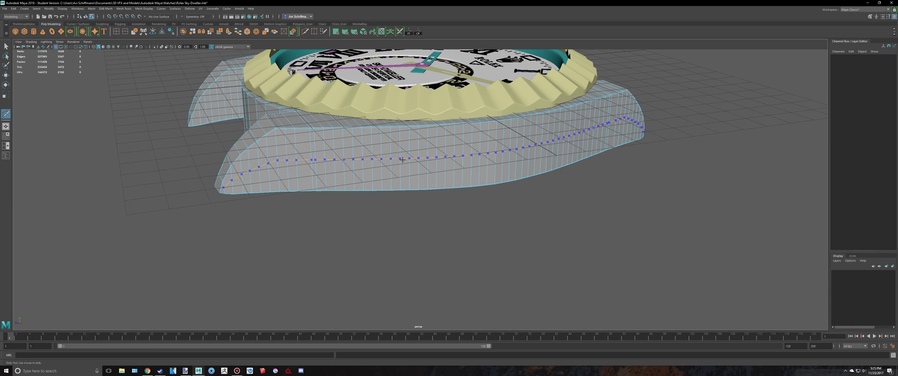
pyautogui.moveTo(426, 150); pyautogui.dragTo(443, 137, button='right')
pyautogui.press('3')
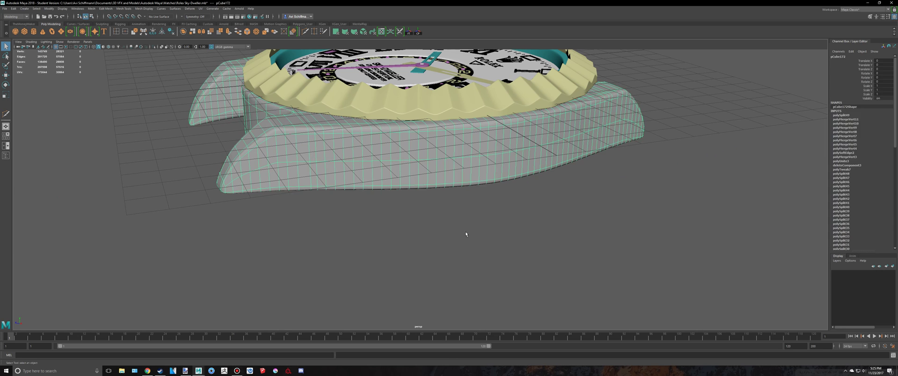
pyautogui.click(466, 233)
pyautogui.keyDown('alt'); pyautogui.moveTo(459, 216); pyautogui.dragTo(418, 211); pyautogui.keyUp('alt')
pyautogui.click(290, 142)
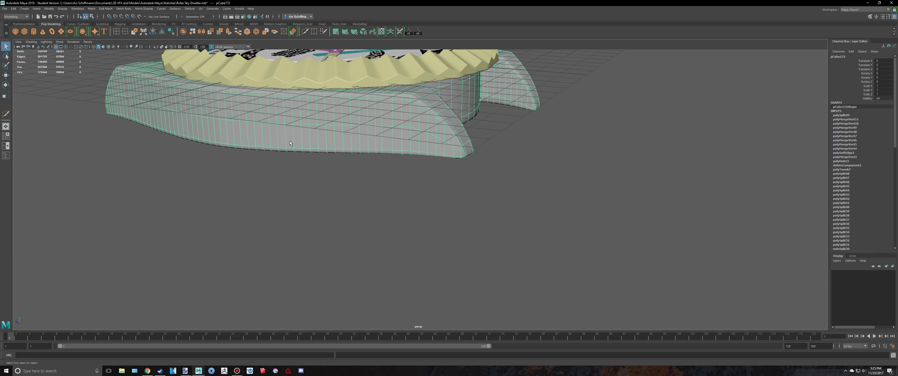
# Undo the edge loop on the case's side and view the case in smooth preview again
pyautogui.hotkey('ctrl', 'z')
pyautogui.hotkey('ctrl', 'z')
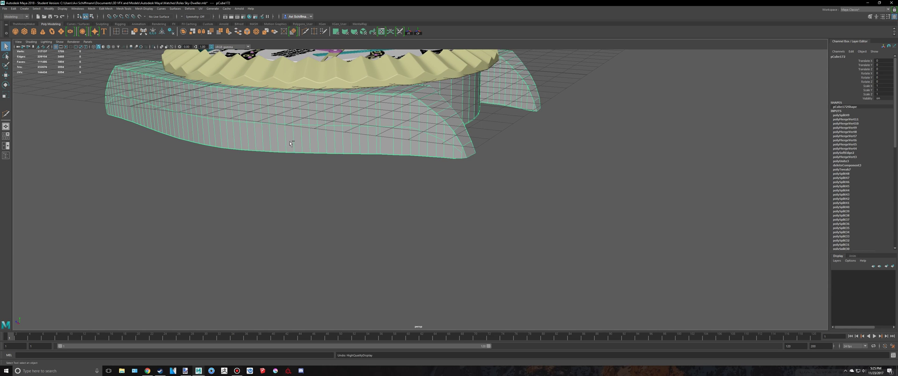
pyautogui.press('F11')
pyautogui.moveTo(317, 141); pyautogui.dragTo(344, 133, button='right')
pyautogui.press('3')
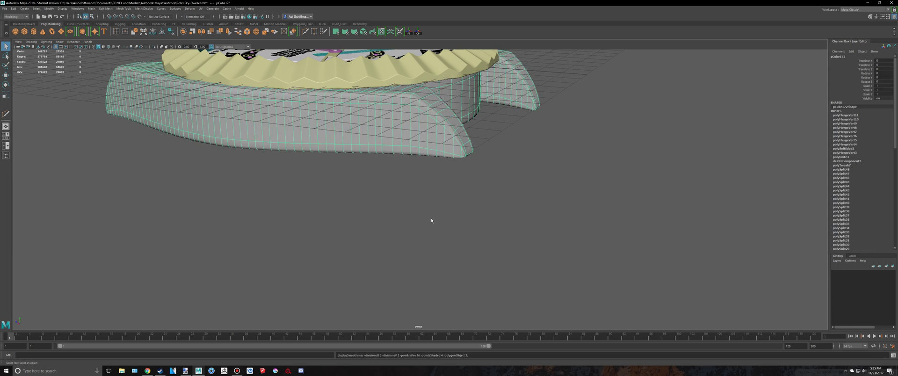
# Look over the smoothed watch from above, turn the case's smooth preview off and save the scene
pyautogui.click(428, 214)
pyautogui.scroll(-5, 425, 214)
pyautogui.keyDown('alt'); pyautogui.moveTo(420, 211); pyautogui.dragTo(481, 194); pyautogui.keyUp('alt')
pyautogui.click(473, 193)
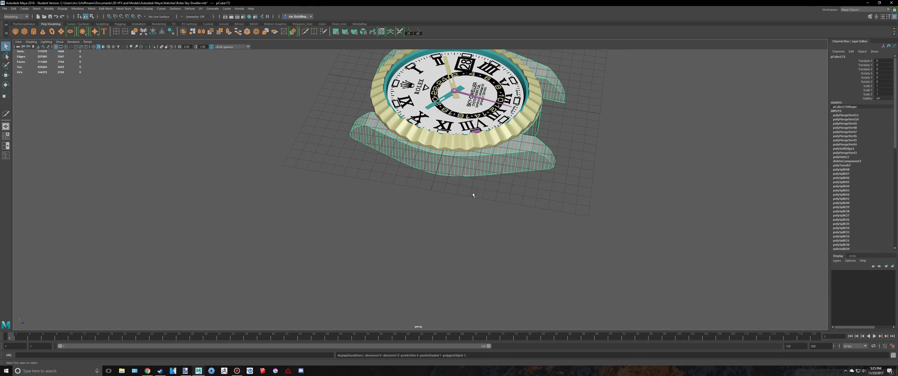
pyautogui.hotkey('ctrl', 's')
pyautogui.click(211, 370)
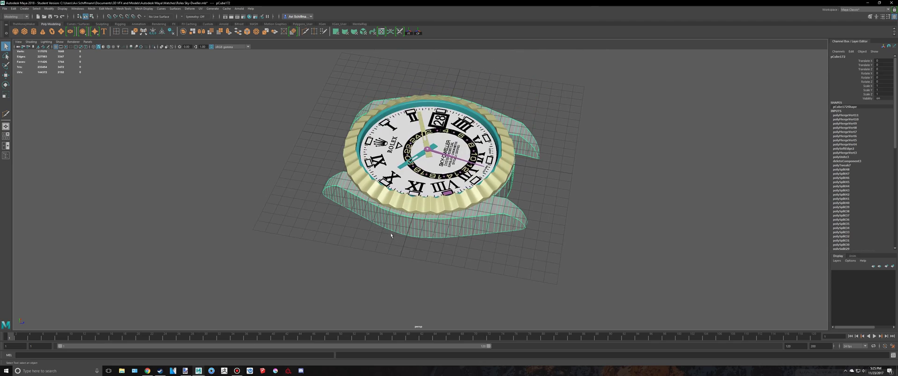
# Switch to the top view to compare the case with the watch reference image
pyautogui.press('space')
pyautogui.press('space')
pyautogui.scroll(-5, 263, 156)
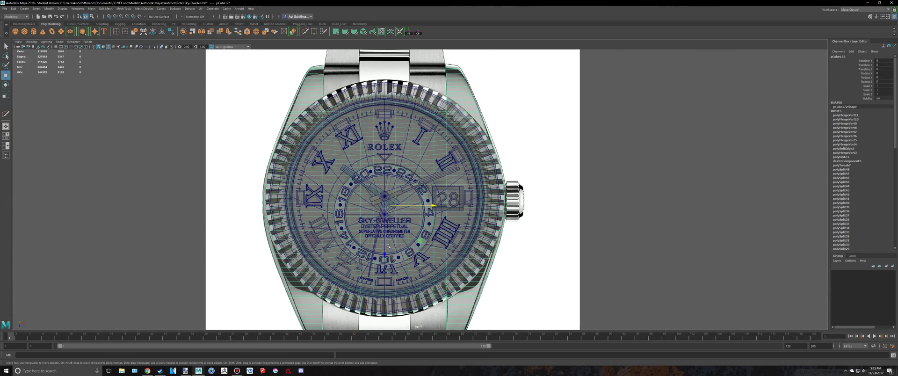
# Shift the watch case and stretch it lengthwise to line its lugs up with the reference image
pyautogui.moveTo(388, 246); pyautogui.dragTo(385, 240)
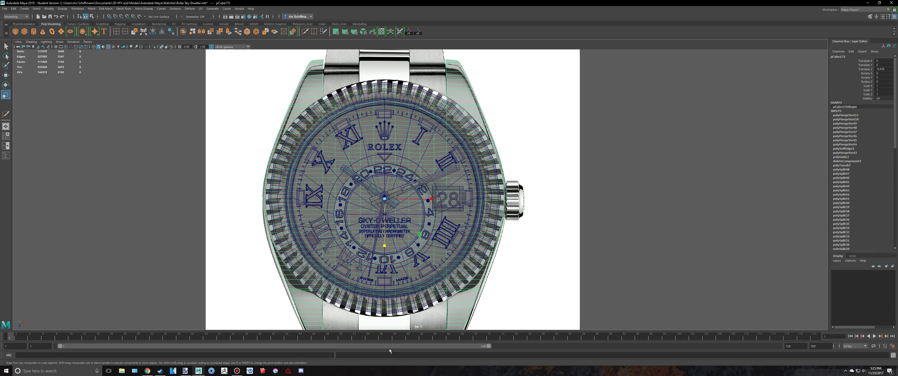
pyautogui.click(386, 315)
pyautogui.hotkey('ctrl', 'z')
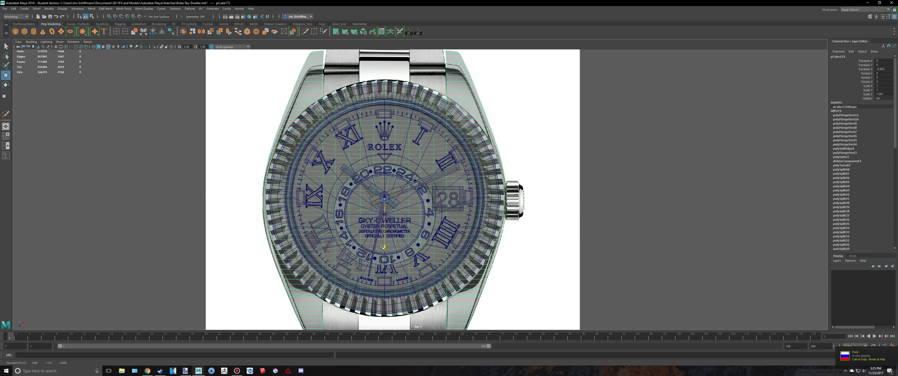
# Examine the reshaped watch in the perspective view and compare it with the Sky-Dweller wrist photo in the browser
pyautogui.press('space')
pyautogui.press('space')
pyautogui.click(567, 184)
pyautogui.scroll(-3, 564, 183)
pyautogui.keyDown('alt'); pyautogui.moveTo(566, 183); pyautogui.dragTo(465, 213); pyautogui.keyUp('alt')
pyautogui.hotkey('ctrl', 'z')
pyautogui.click(536, 165)
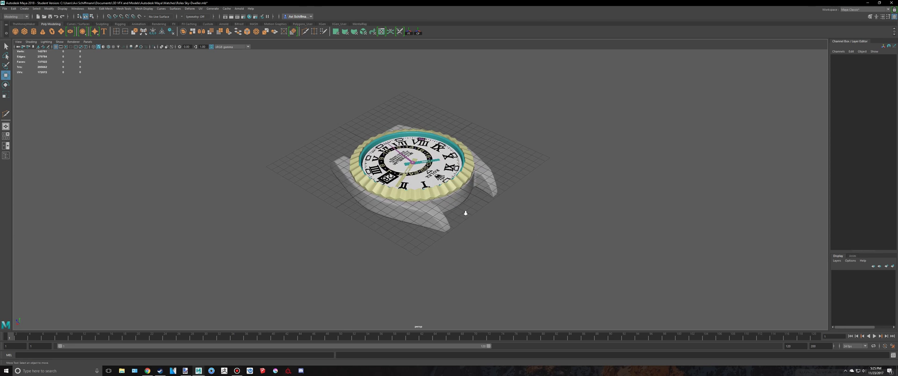
pyautogui.hotkey('alt', 'Tab')
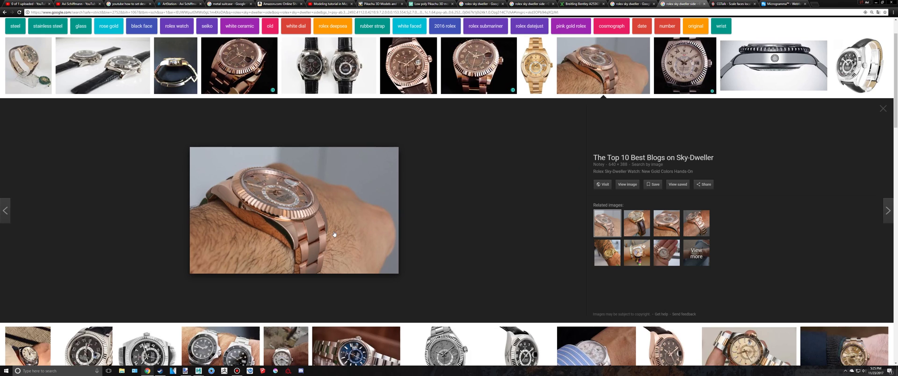
pyautogui.hotkey('alt', 'Tab')
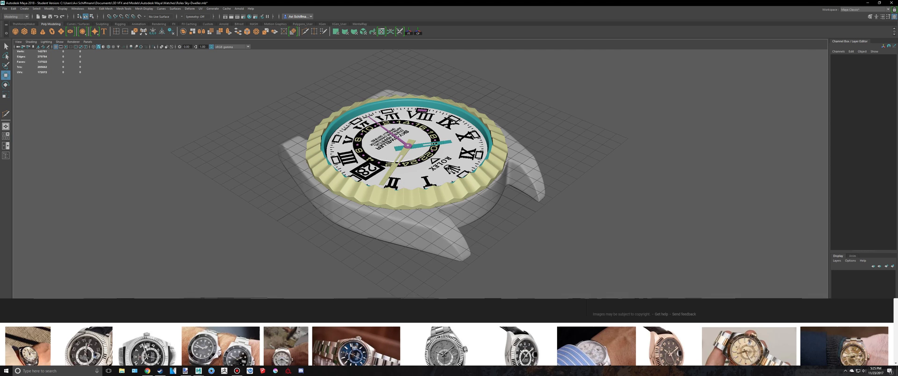
# Select the watch case and scale it slightly narrower across its width
pyautogui.keyDown('alt'); pyautogui.moveTo(430, 192); pyautogui.dragTo(460, 178); pyautogui.keyUp('alt')
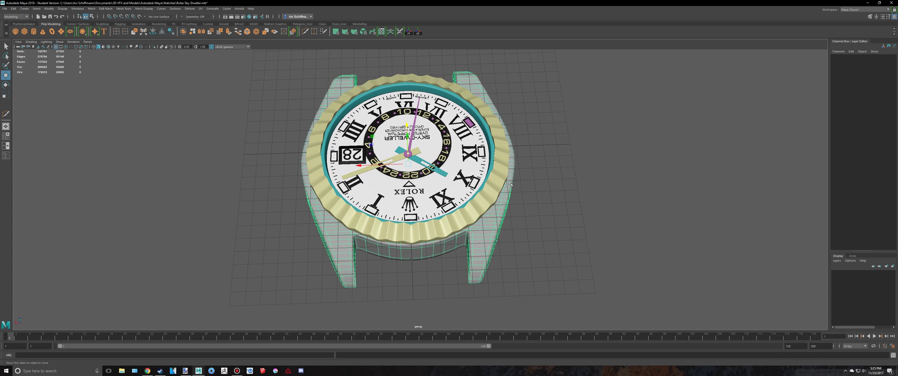
pyautogui.click(479, 177)
pyautogui.press('r')
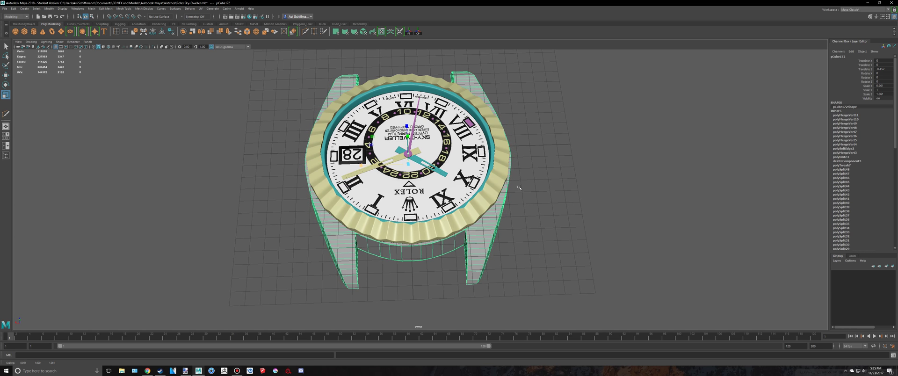
pyautogui.click(610, 200)
pyautogui.keyDown('alt'); pyautogui.moveTo(611, 201); pyautogui.dragTo(390, 170); pyautogui.keyUp('alt')
pyautogui.click(505, 218)
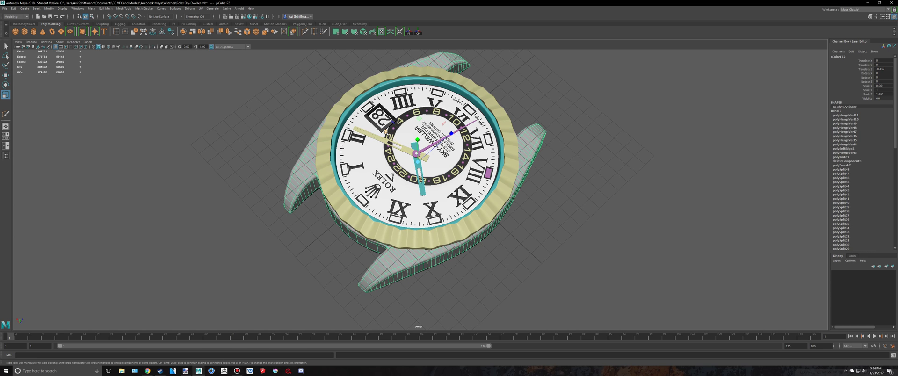
pyautogui.press('q')
pyautogui.moveTo(520, 159); pyautogui.dragTo(542, 149, button='right')
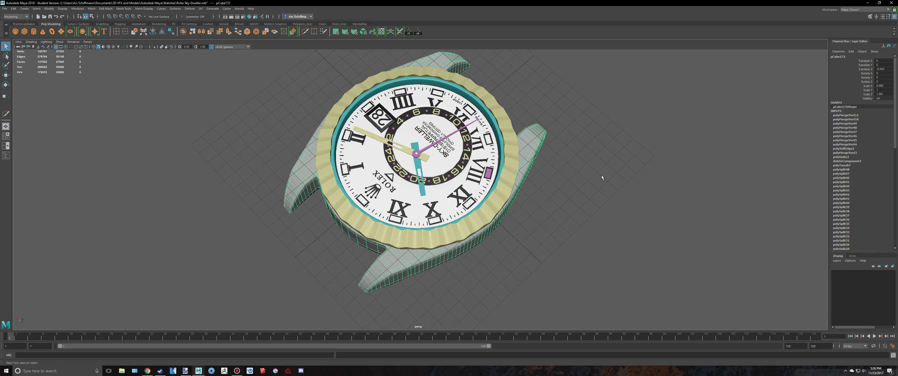
# Inspect the underside of the case, turn its smooth preview off and save the scene
pyautogui.click(602, 177)
pyautogui.scroll(-5, 589, 175)
pyautogui.keyDown('alt'); pyautogui.moveTo(559, 250); pyautogui.dragTo(539, 230); pyautogui.keyUp('alt')
pyautogui.keyDown('alt'); pyautogui.moveTo(572, 279); pyautogui.dragTo(501, 209); pyautogui.keyUp('alt')
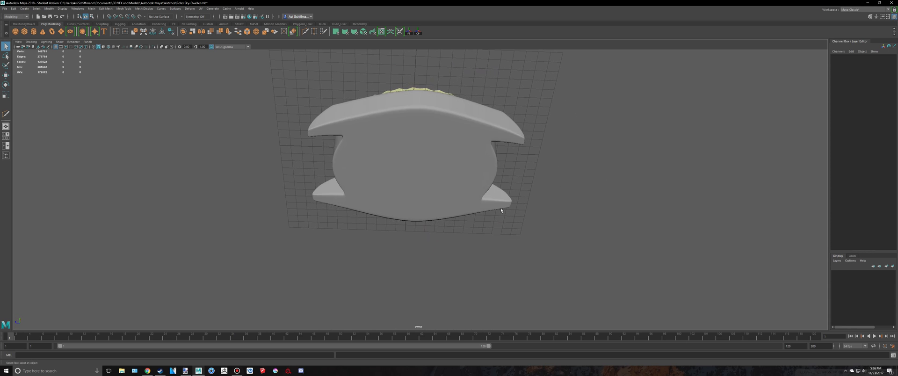
pyautogui.click(421, 226)
pyautogui.click(400, 244)
pyautogui.hotkey('ctrl', 's')
pyautogui.click(437, 190)
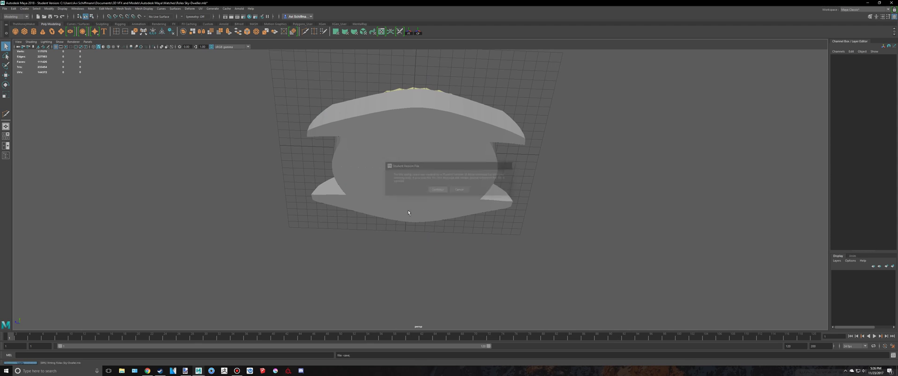
# Open the Sea-Dweller 4000 side photo in the browser, skim the other results and return to Maya's top view
pyautogui.keyDown('alt'); pyautogui.moveTo(438, 190); pyautogui.dragTo(359, 204); pyautogui.keyUp('alt')
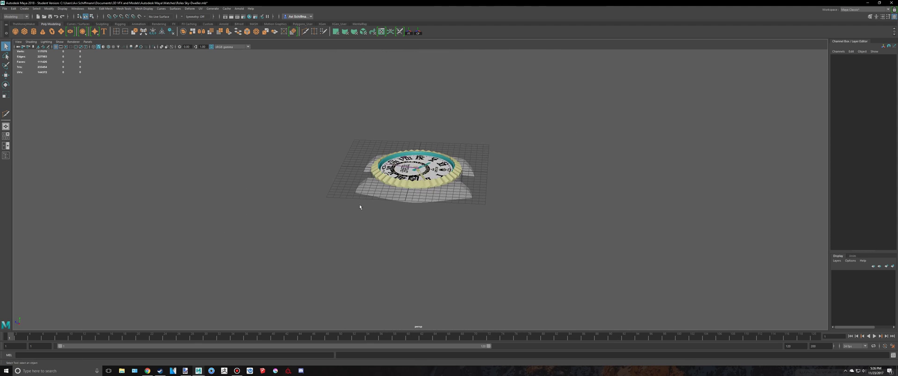
pyautogui.press('space')
pyautogui.press('space')
pyautogui.hotkey('alt', 'Tab')
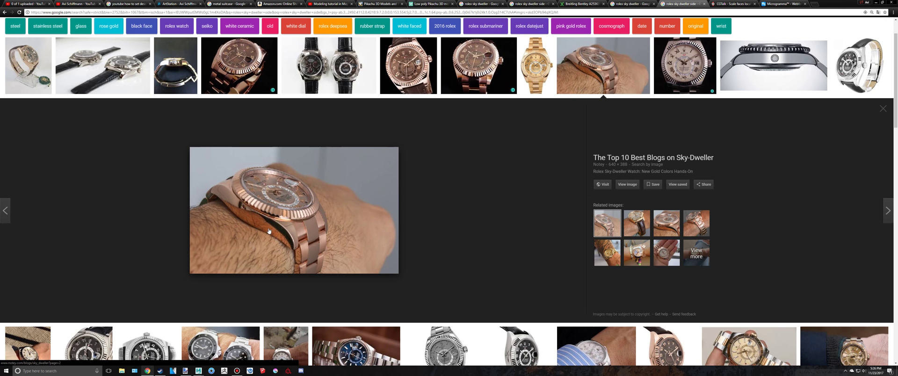
pyautogui.click(773, 79)
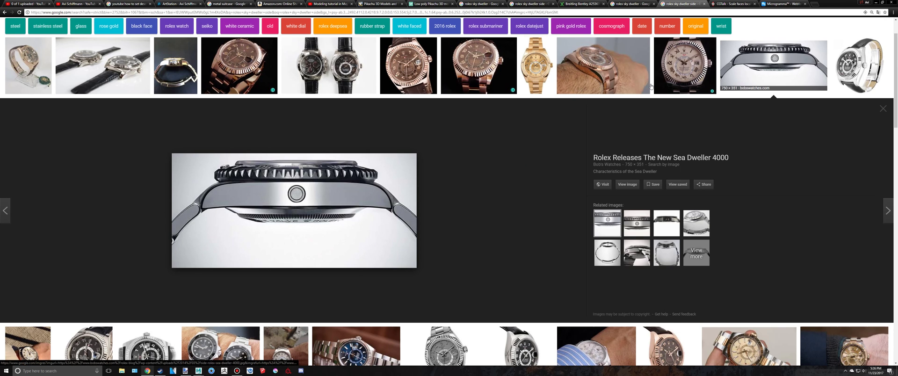
pyautogui.scroll(-5, 520, 136)
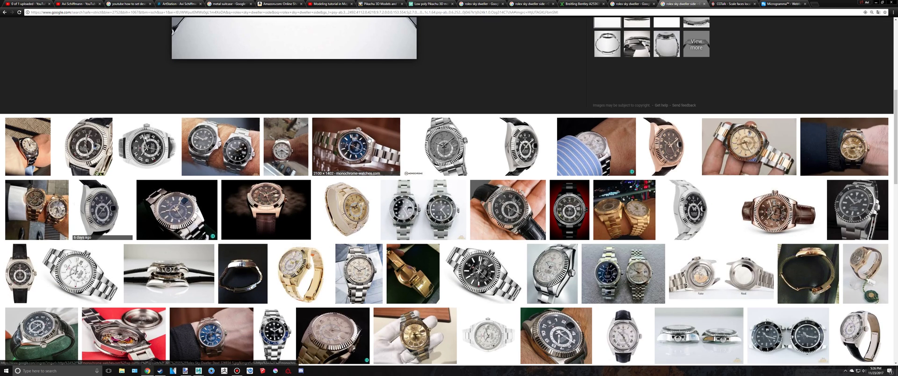
pyautogui.scroll(1, 526, 210)
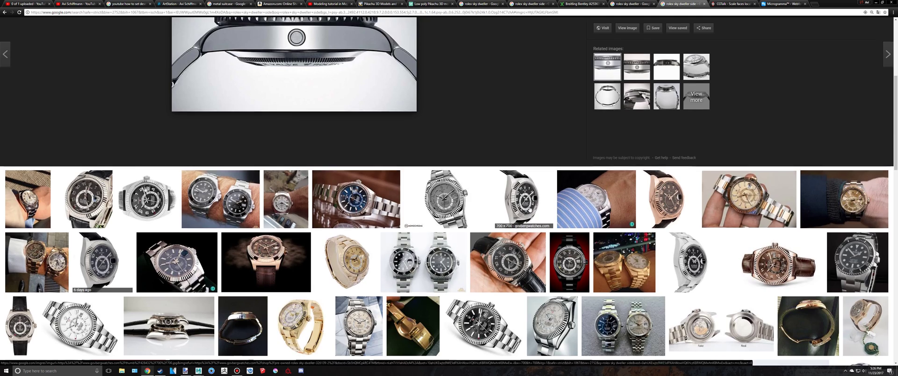
pyautogui.scroll(4, 513, 220)
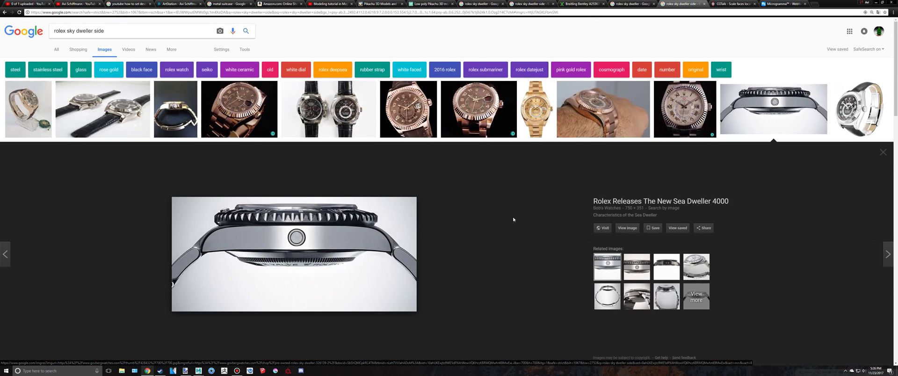
pyautogui.click(200, 369)
pyautogui.keyDown('alt'); pyautogui.moveTo(448, 218); pyautogui.dragTo(535, 221, button='right'); pyautogui.keyUp('alt')
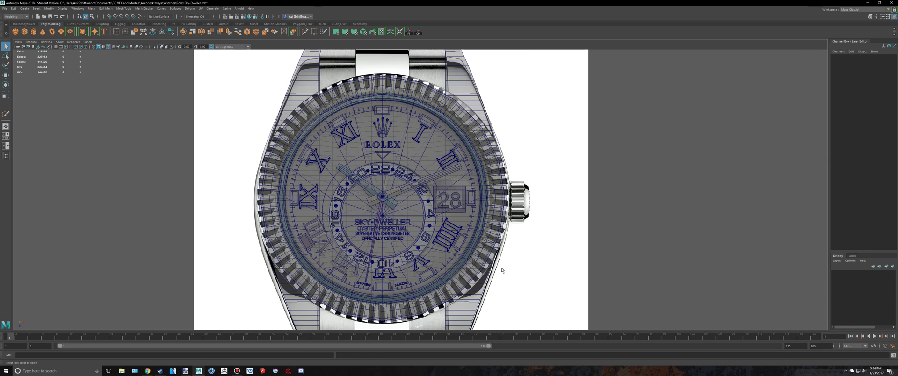
# Switch to the browser and examine the Submariner side view, the white-dial Sky-Dweller and the gold folding-clasp photos
pyautogui.click(150, 371)
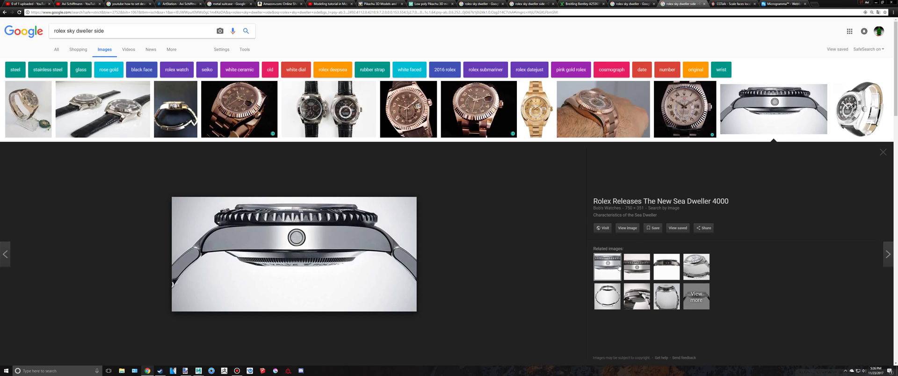
pyautogui.scroll(-4, 651, 283)
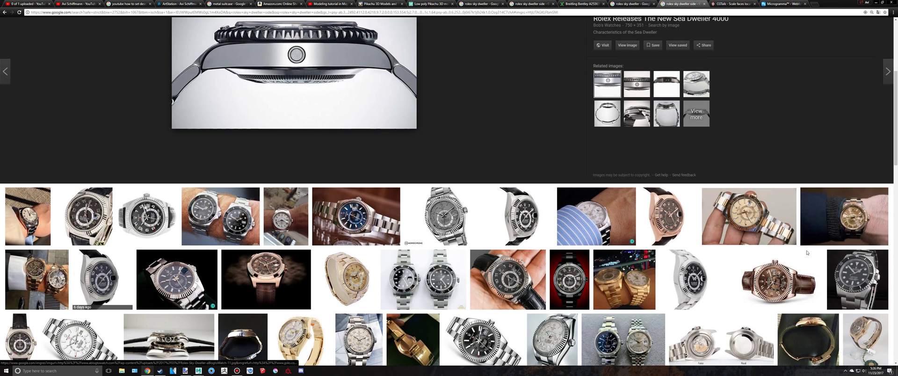
pyautogui.click(840, 277)
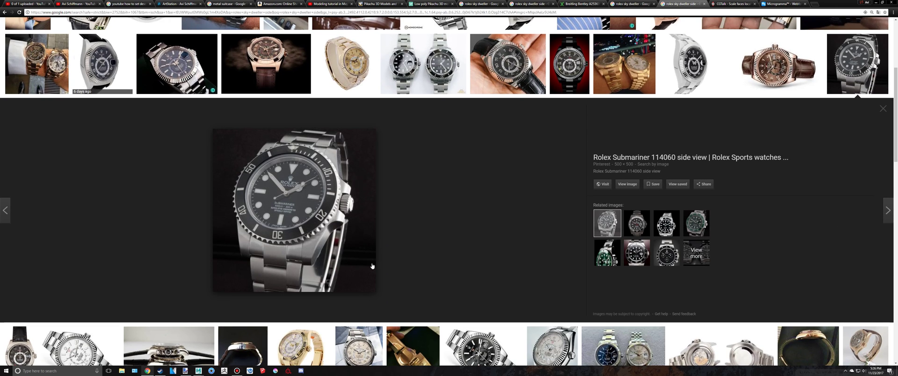
pyautogui.scroll(1, 337, 243)
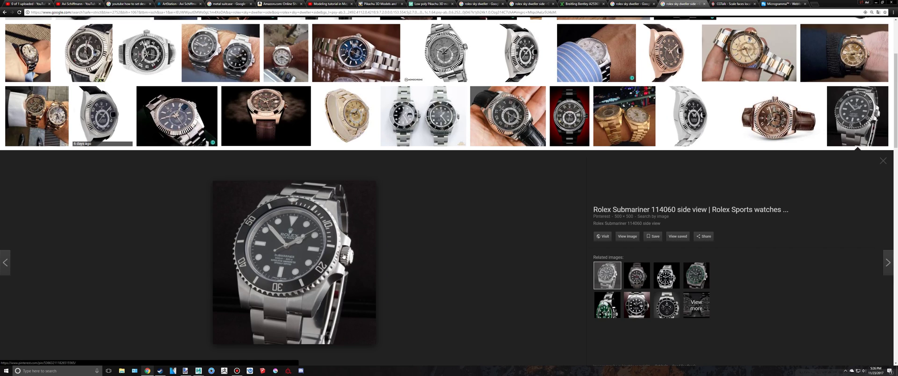
pyautogui.scroll(-6, 312, 232)
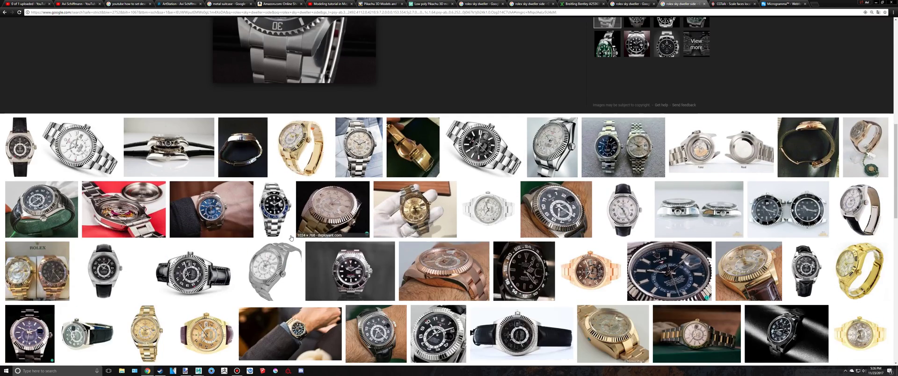
pyautogui.click(72, 149)
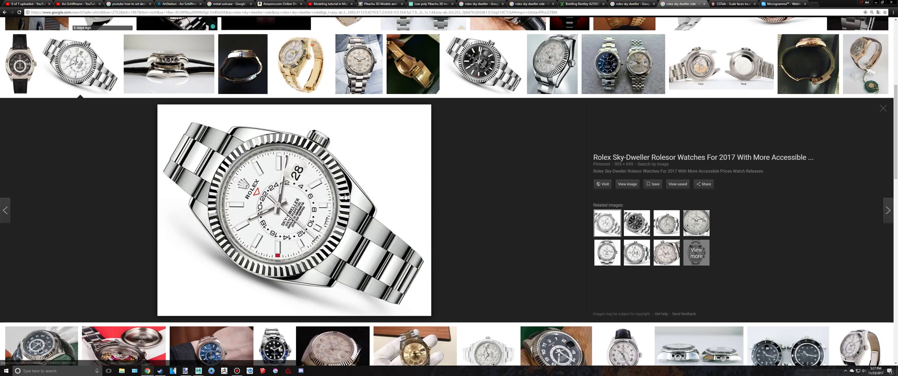
pyautogui.click(425, 67)
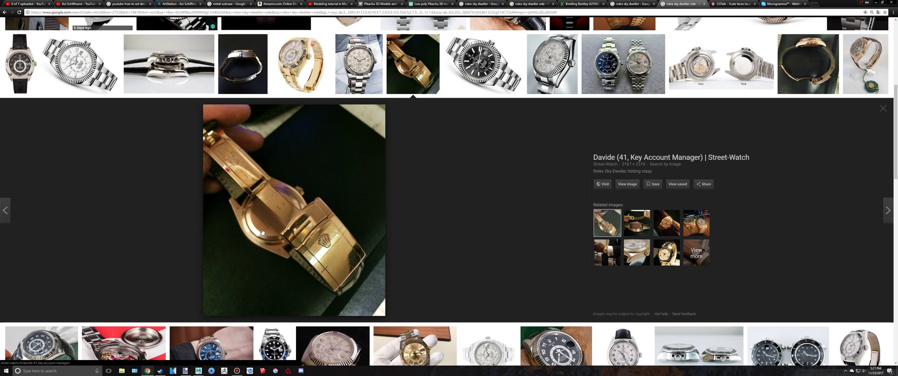
pyautogui.scroll(4, 265, 249)
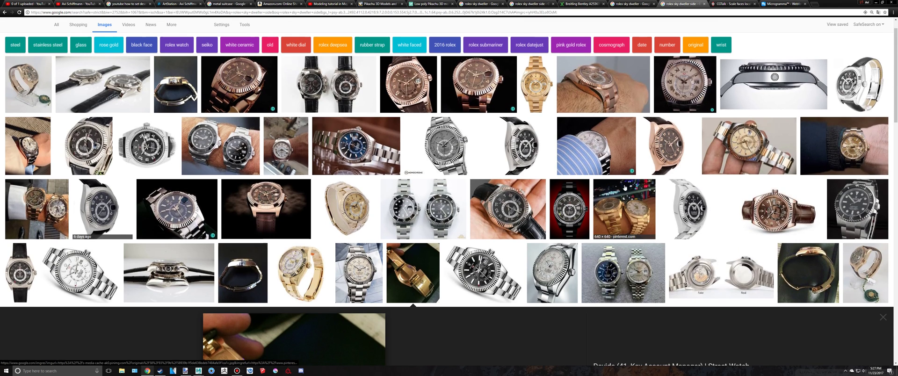
# Reopen the Sea-Dweller 4000 side photo and study its related images of the case underside and full bracelet profile
pyautogui.click(739, 98)
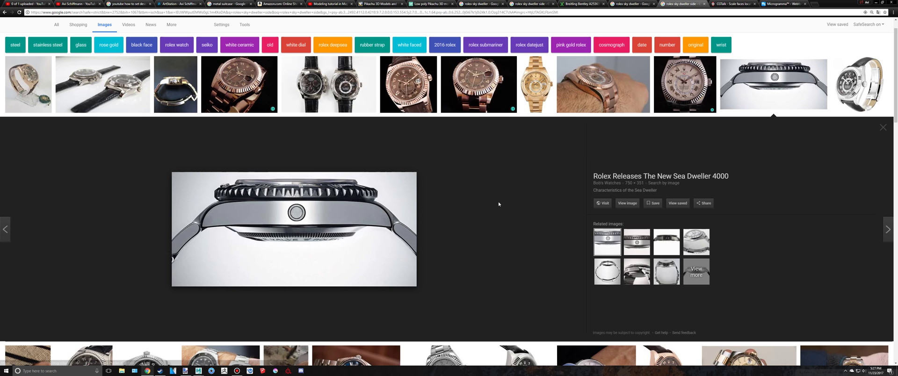
pyautogui.click(648, 276)
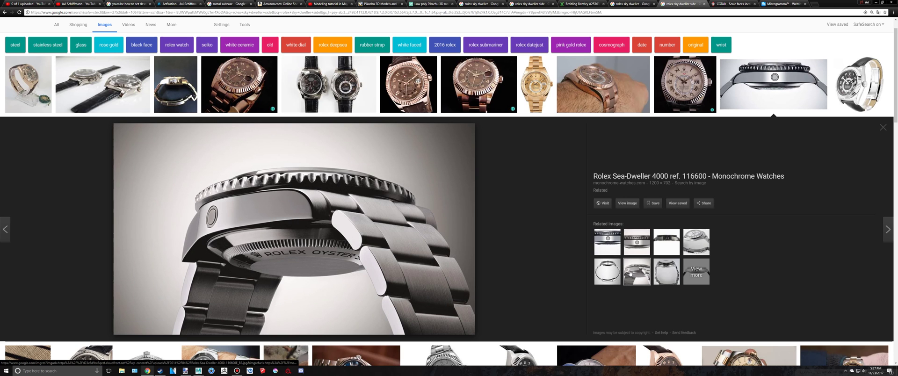
pyautogui.click(611, 272)
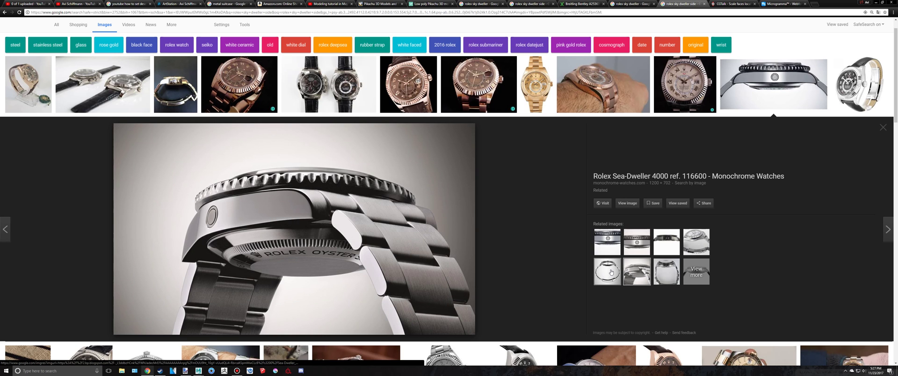
pyautogui.click(631, 274)
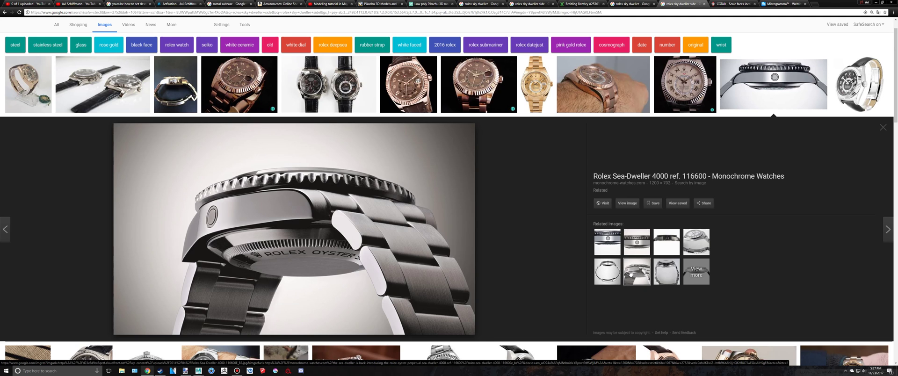
pyautogui.click(667, 271)
pyautogui.click(608, 271)
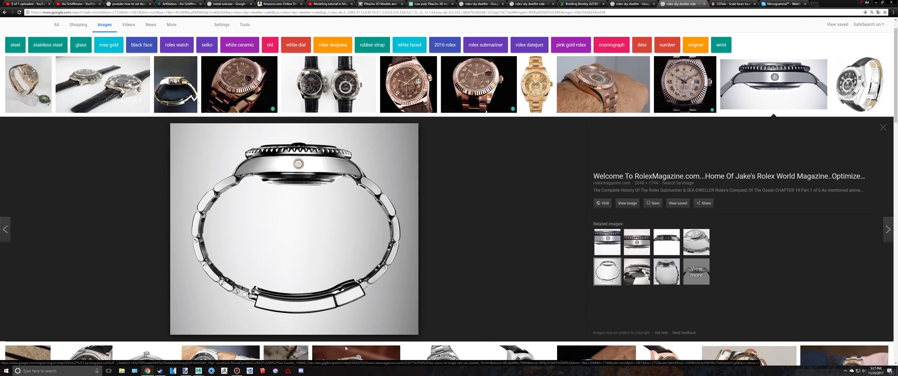
# Switch back to Maya and view the whole watch against the reference image in the top view
pyautogui.click(237, 371)
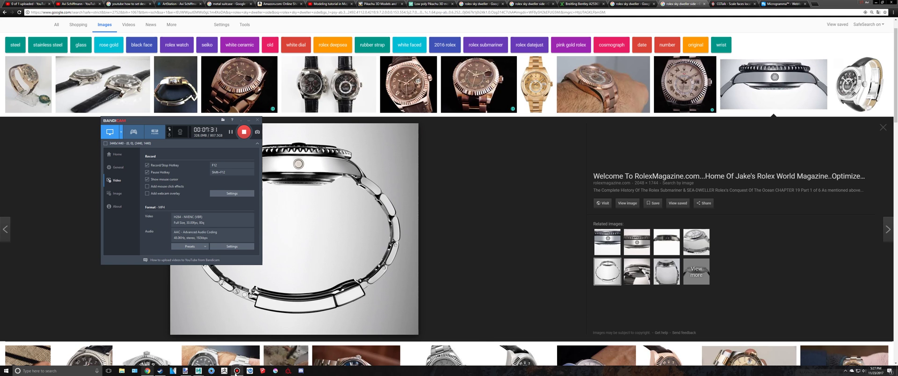
pyautogui.click(199, 371)
pyautogui.keyDown('alt'); pyautogui.moveTo(493, 201); pyautogui.dragTo(520, 189); pyautogui.keyUp('alt')
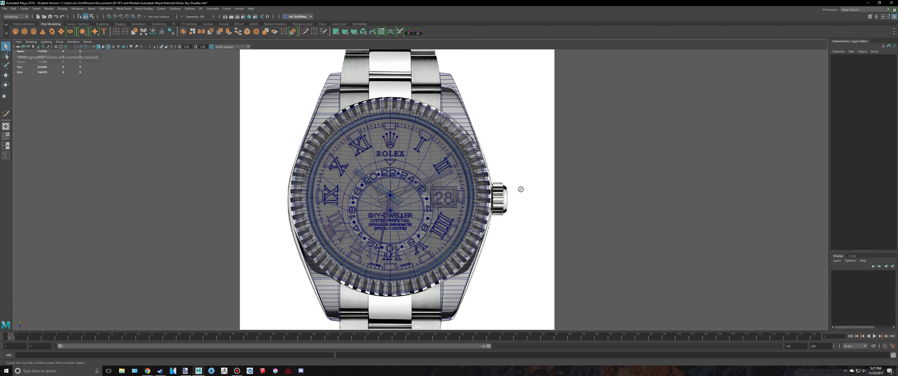
pyautogui.scroll(-5, 503, 245)
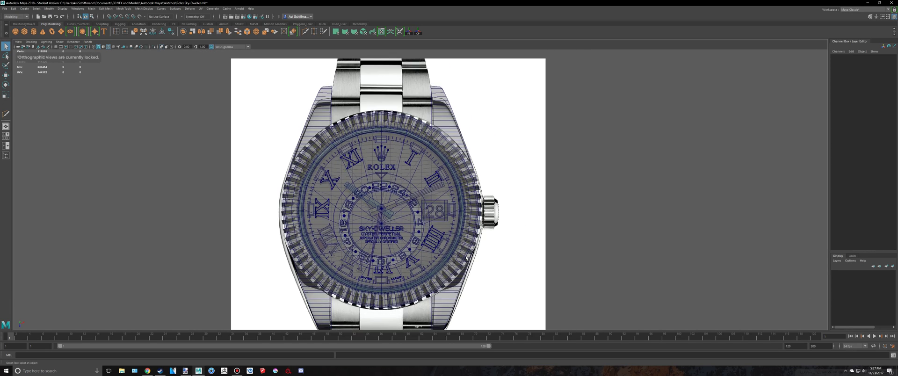
pyautogui.scroll(-3, 466, 258)
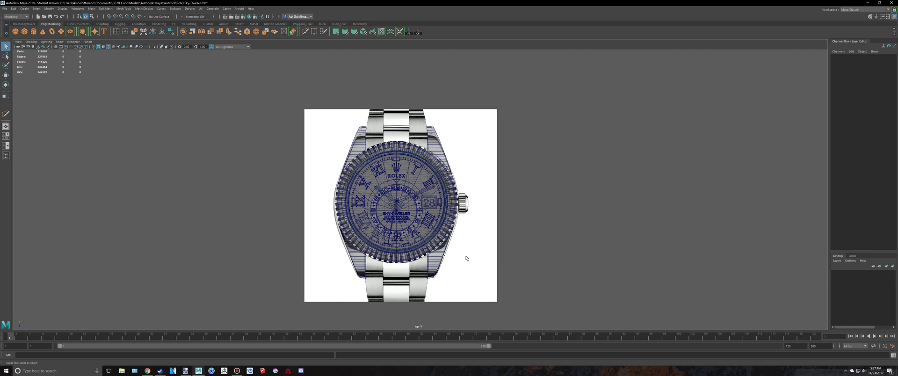
# Switch to the browser to check the bracelet side-profile photo and return to Maya's perspective view
pyautogui.hotkey('alt', 'Tab')
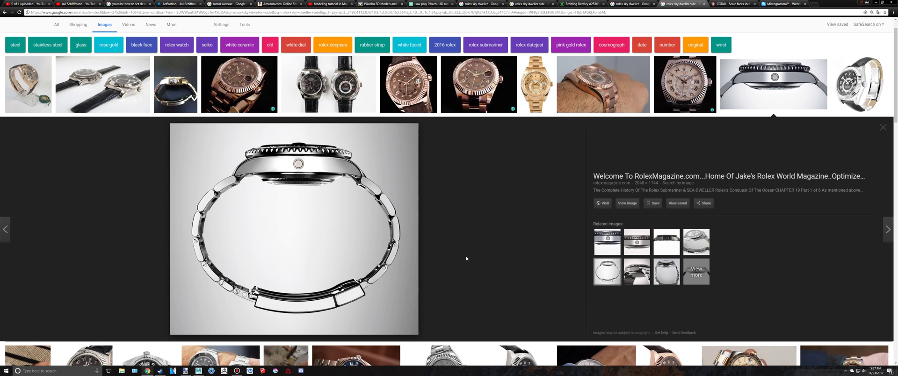
pyautogui.hotkey('alt', 'Tab')
pyautogui.hotkey('alt', 'Tab')
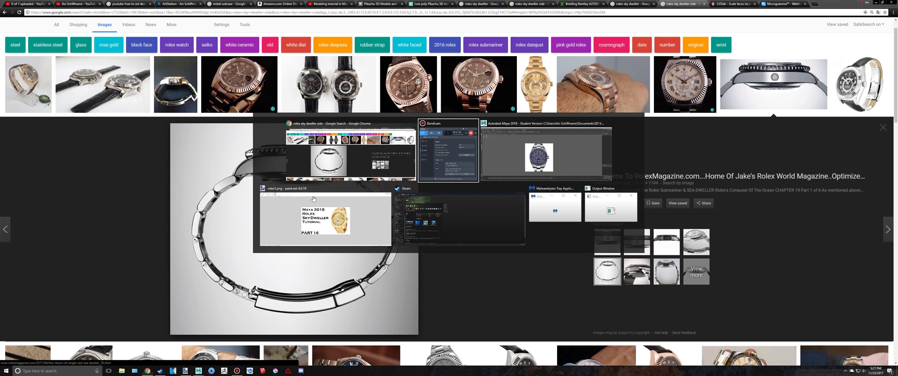
pyautogui.hotkey('alt', 'Tab')
pyautogui.press('space')
pyautogui.press('space')
# Assign the existing blinn5 material to the watch case and check its look in perspective
pyautogui.keyDown('alt'); pyautogui.moveTo(588, 140); pyautogui.dragTo(479, 220); pyautogui.keyUp('alt')
pyautogui.click(475, 203)
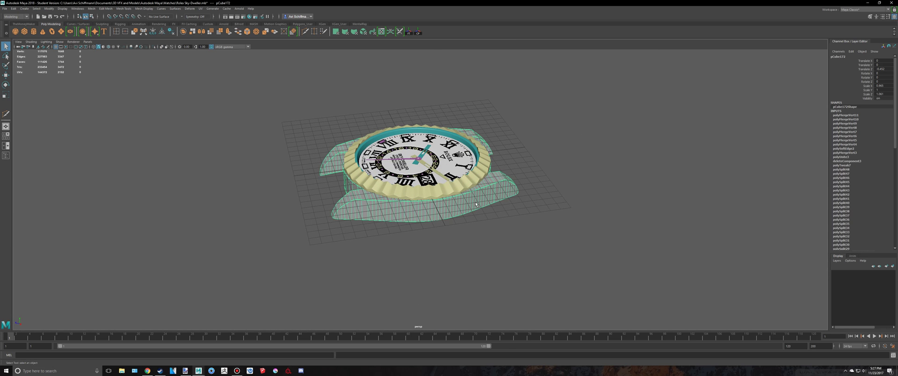
pyautogui.rightClick(476, 204)
pyautogui.moveTo(474, 347)
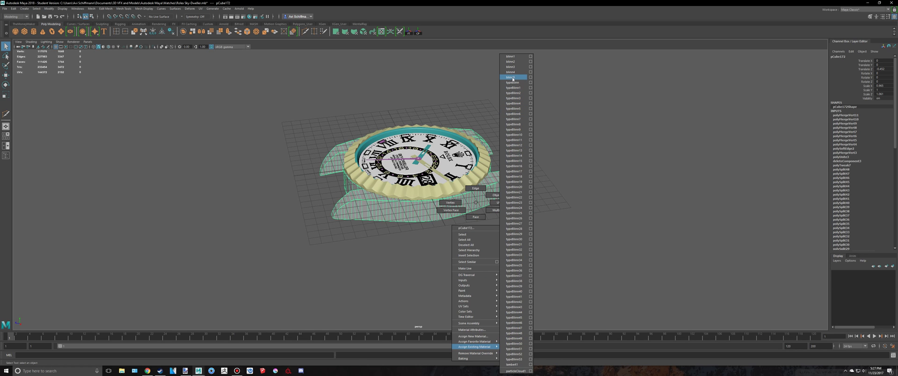
pyautogui.click(512, 80)
pyautogui.click(565, 120)
pyautogui.scroll(-3, 494, 220)
pyautogui.scroll(4, 492, 220)
# Reselect the watch case, assign it the existing blinn4 material and check it from a lower angle
pyautogui.hotkey('ctrl', 'z')
pyautogui.rightClick(469, 211)
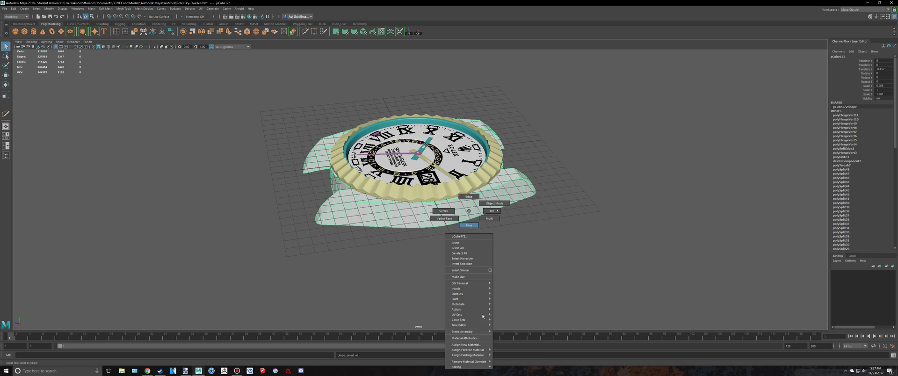
pyautogui.moveTo(482, 354)
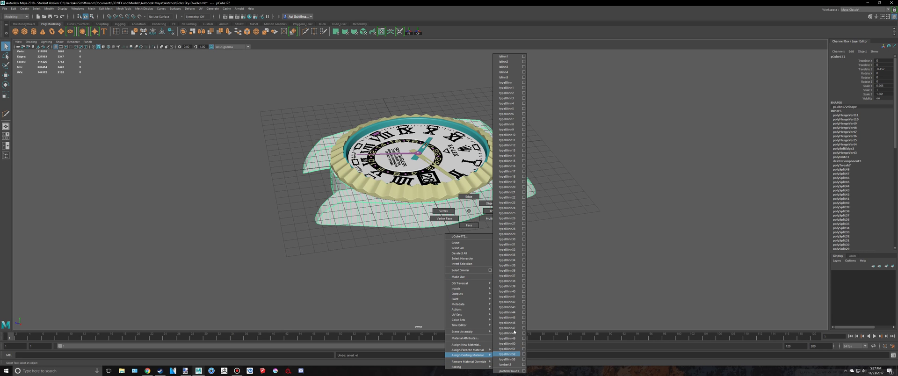
pyautogui.click(508, 73)
pyautogui.click(539, 85)
pyautogui.scroll(-3, 502, 138)
pyautogui.keyDown('alt'); pyautogui.moveTo(502, 139); pyautogui.dragTo(503, 188); pyautogui.keyUp('alt')
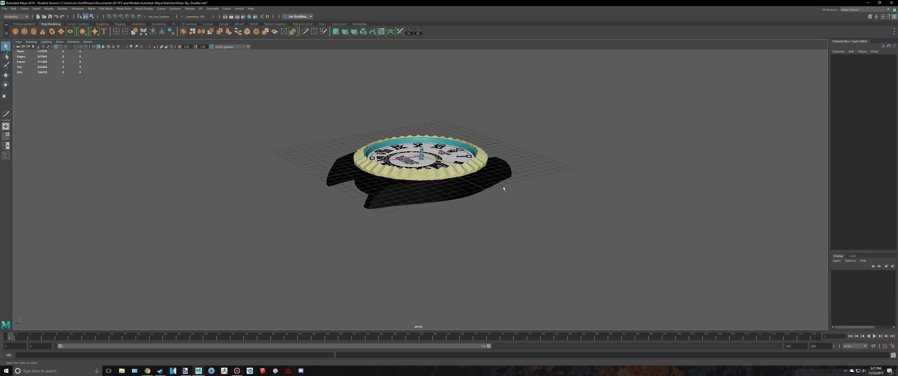
pyautogui.scroll(2, 504, 188)
# Assign the existing blinn2 material to the watch case and save the scene
pyautogui.click(503, 188)
pyautogui.rightClick(491, 178)
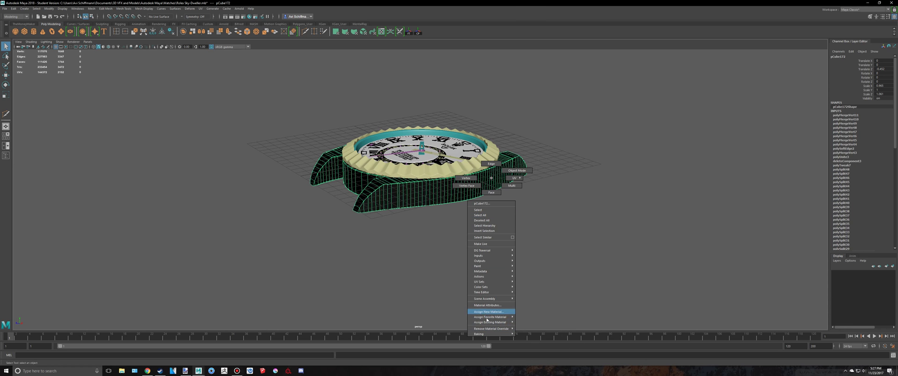
pyautogui.moveTo(489, 317)
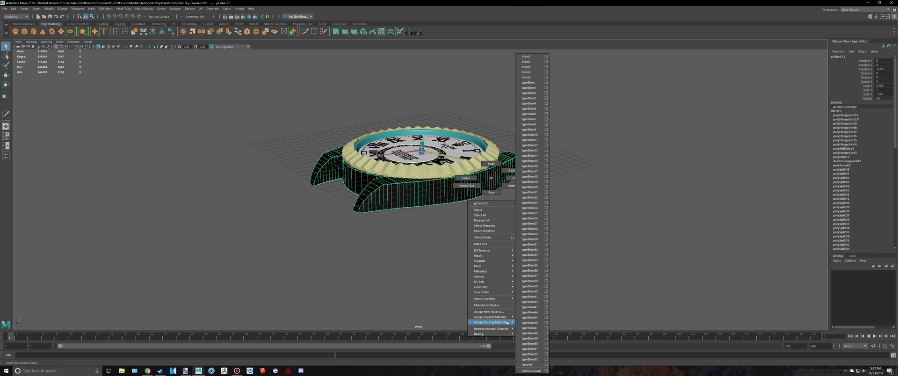
pyautogui.click(526, 62)
pyautogui.click(539, 70)
pyautogui.keyDown('alt'); pyautogui.moveTo(539, 70); pyautogui.dragTo(578, 143); pyautogui.keyUp('alt')
pyautogui.scroll(4, 561, 154)
pyautogui.hotkey('ctrl', 's')
# Inspect the watch case from below, against the reference image in the top view, and from the side in perspective
pyautogui.click(436, 191)
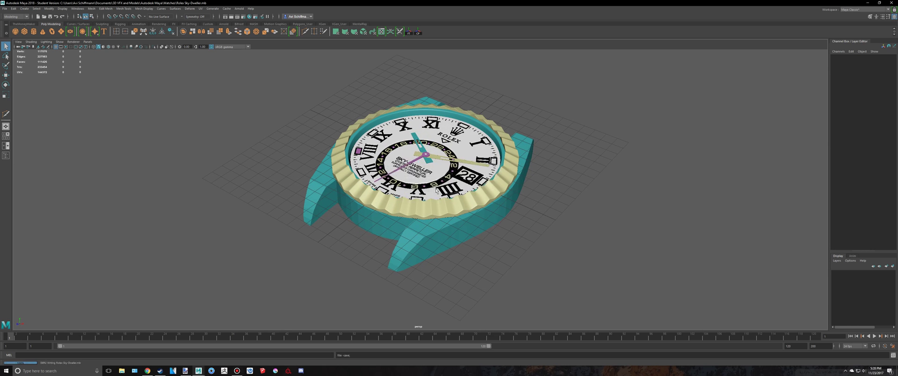
pyautogui.scroll(-3, 437, 191)
pyautogui.keyDown('alt'); pyautogui.moveTo(430, 204); pyautogui.dragTo(402, 202); pyautogui.keyUp('alt')
pyautogui.press('space')
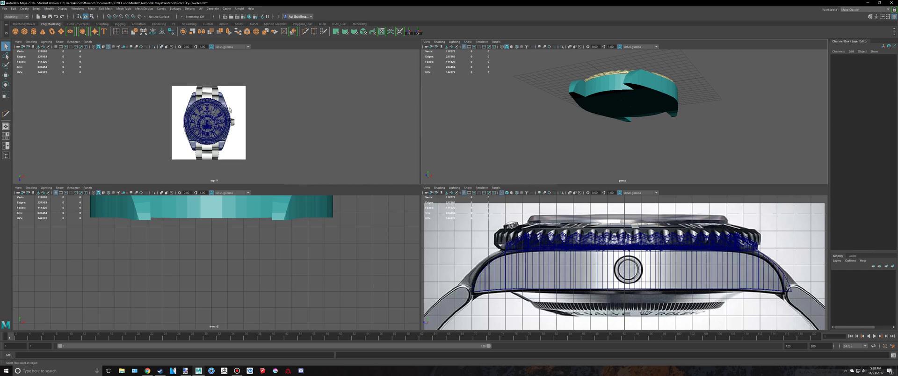
pyautogui.scroll(4, 229, 110)
pyautogui.click(199, 82)
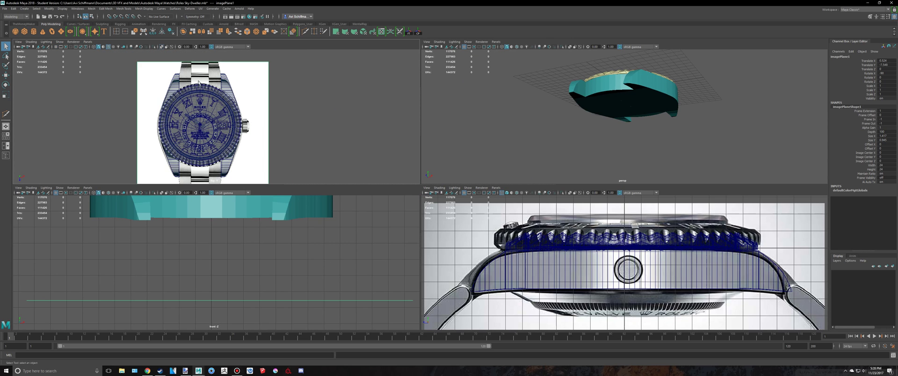
pyautogui.scroll(-3, 286, 82)
pyautogui.keyDown('alt'); pyautogui.moveTo(208, 89); pyautogui.dragTo(207, 83, button='middle'); pyautogui.keyUp('alt')
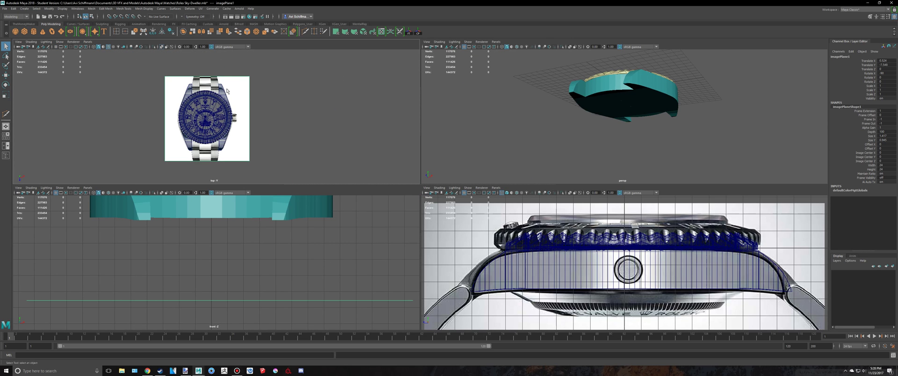
pyautogui.press('space')
pyautogui.scroll(-3, 409, 230)
pyautogui.keyDown('alt'); pyautogui.moveTo(409, 231); pyautogui.dragTo(381, 252); pyautogui.keyUp('alt')
pyautogui.click(382, 252)
pyautogui.scroll(-2, 388, 245)
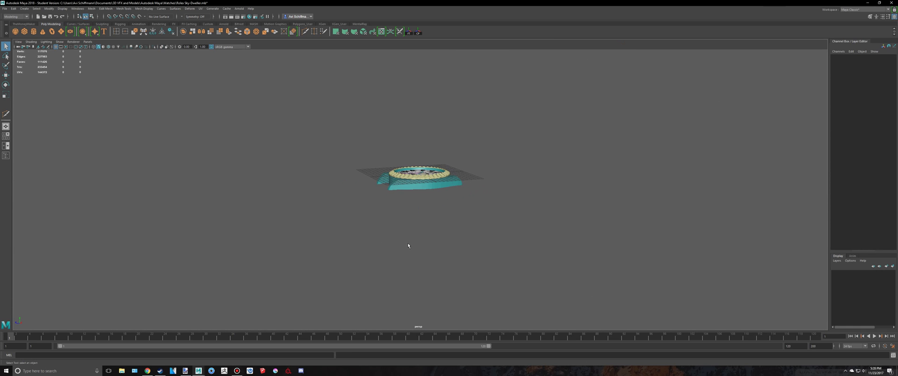
pyautogui.scroll(2, 412, 243)
pyautogui.scroll(3, 336, 251)
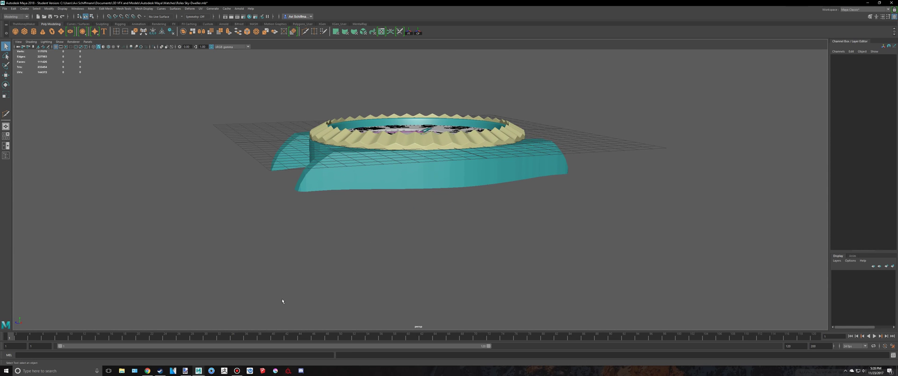
pyautogui.click(236, 373)
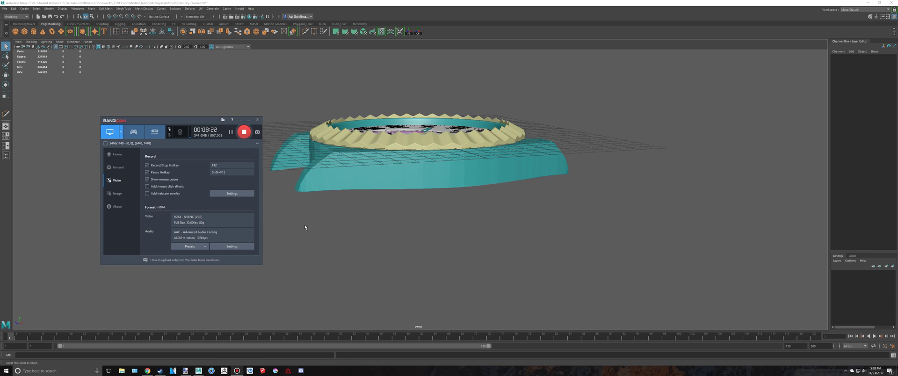